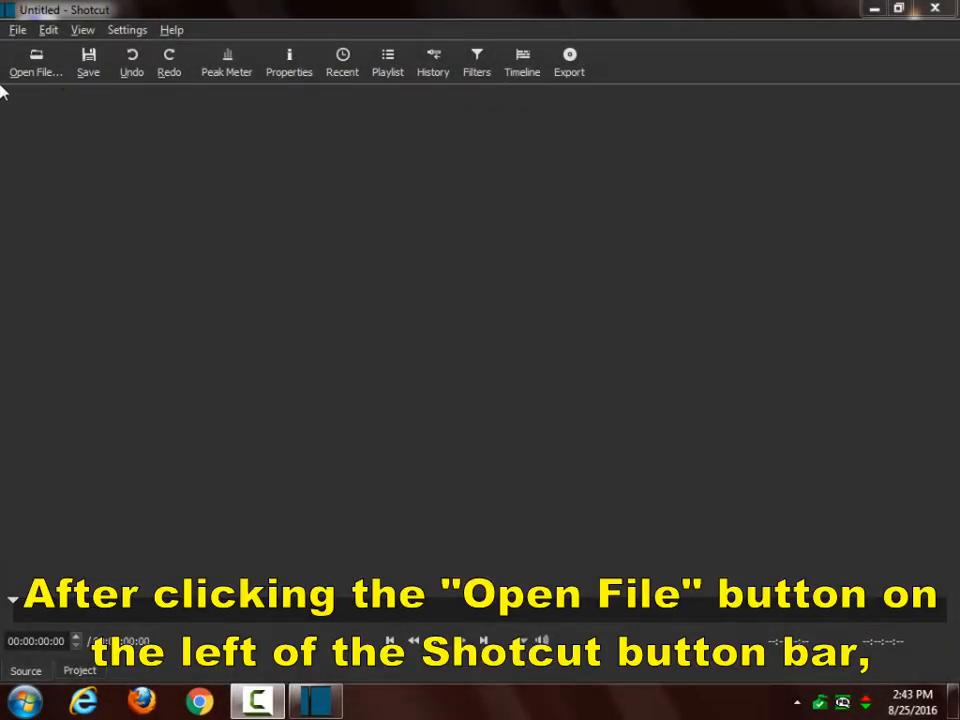
Step: Inspect the file properties of wheat-ambient_512kb.mp4 from the Open File dialog, then close the properties window
click(34, 57)
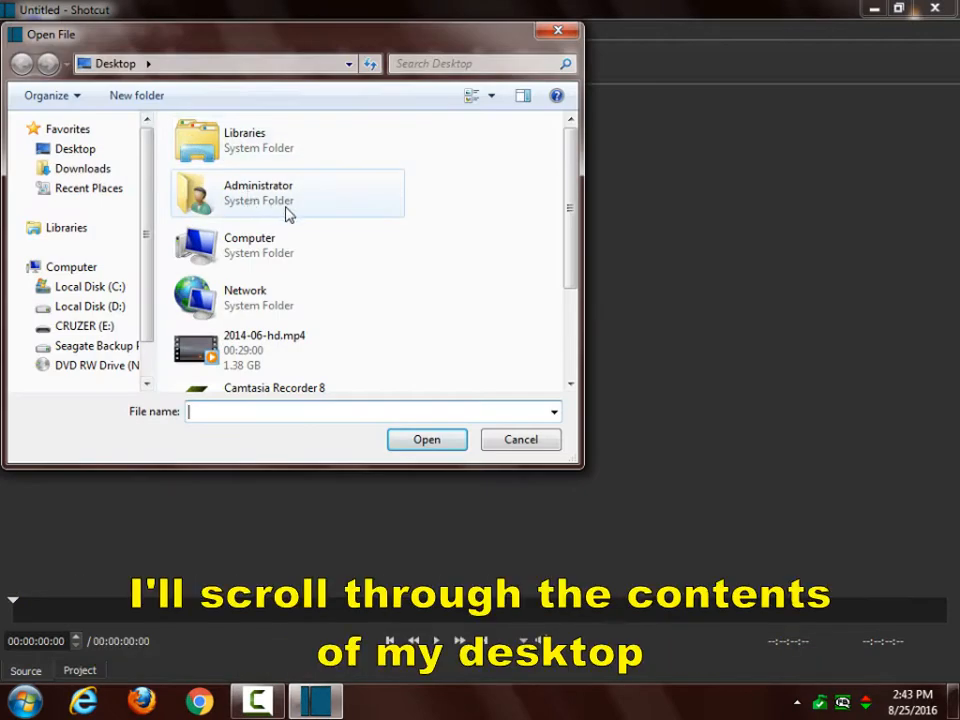
click(399, 240)
scroll(400, 240, down, 3)
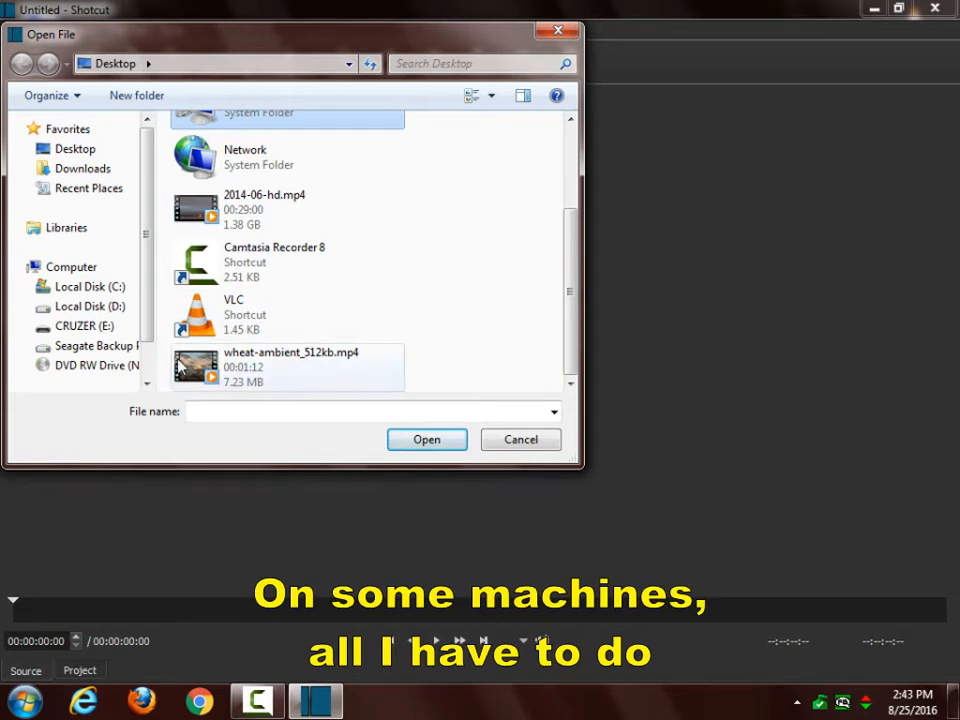
mouse_move(190, 372)
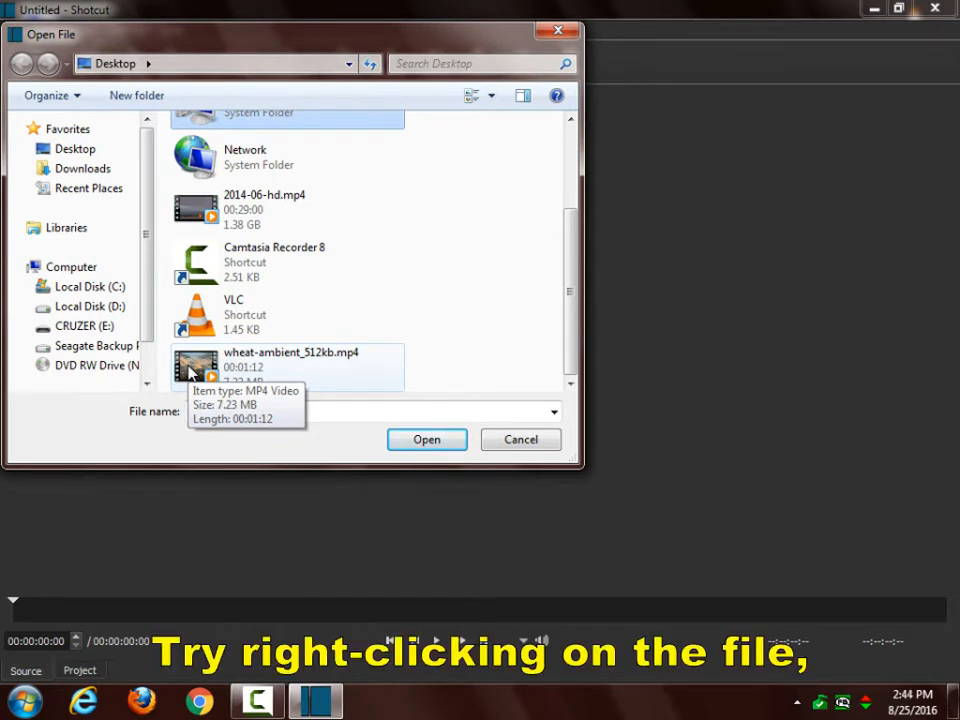
right_click(190, 372)
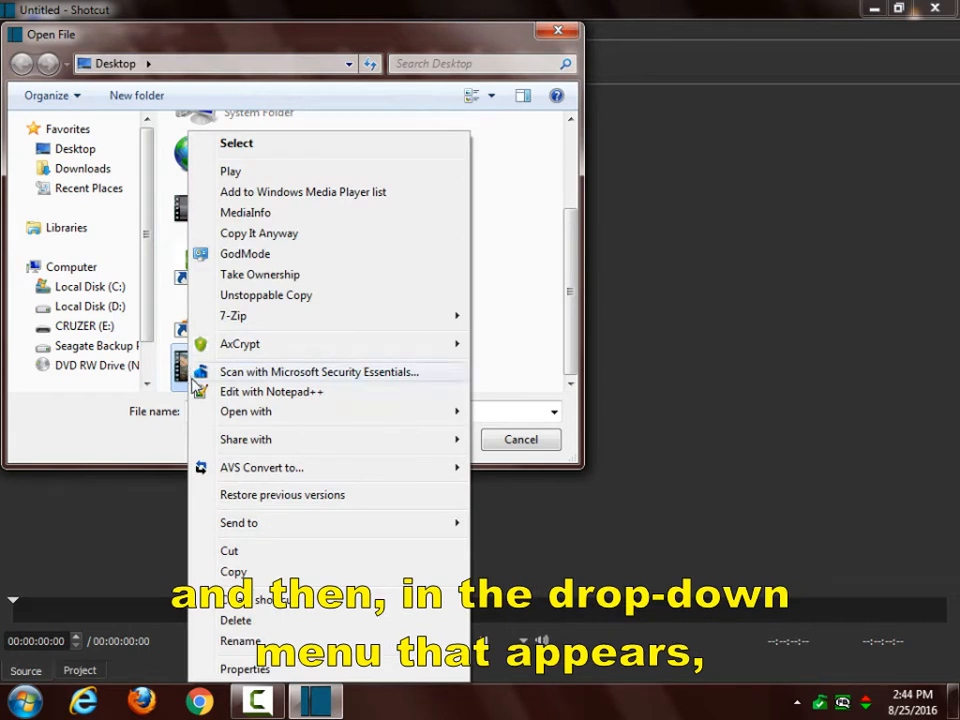
click(243, 669)
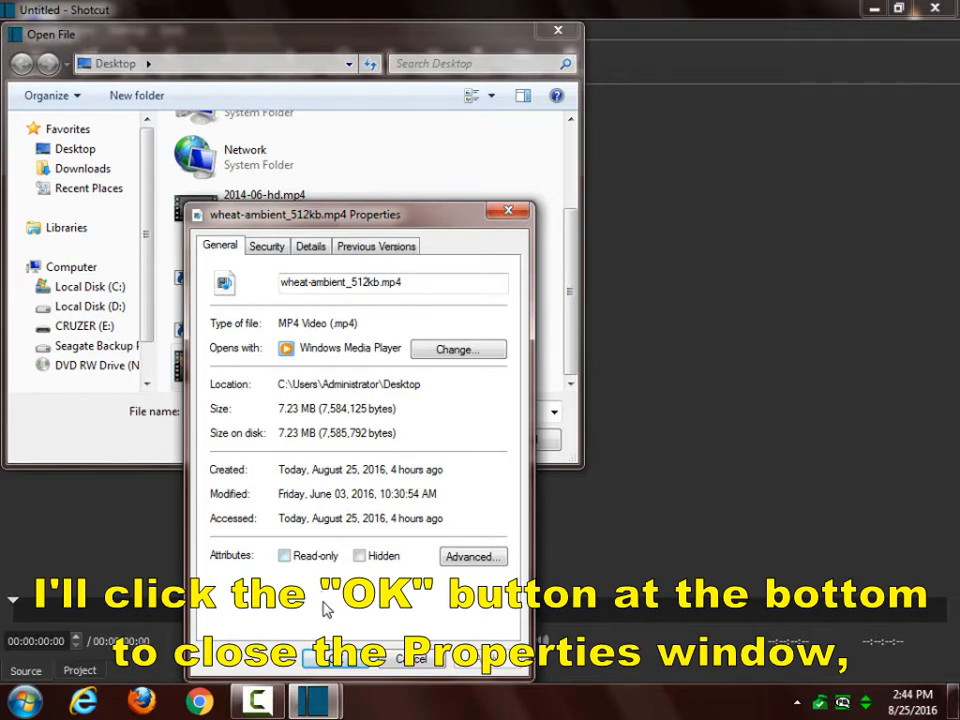
click(333, 660)
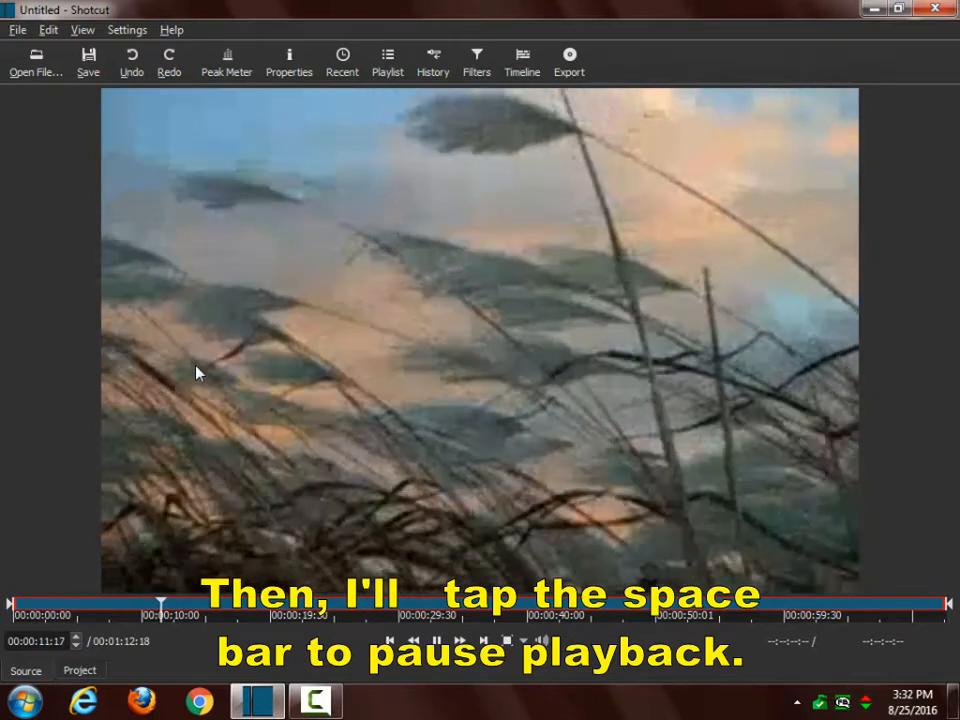
Step: Pause the playing video and open the Export panel
key(space)
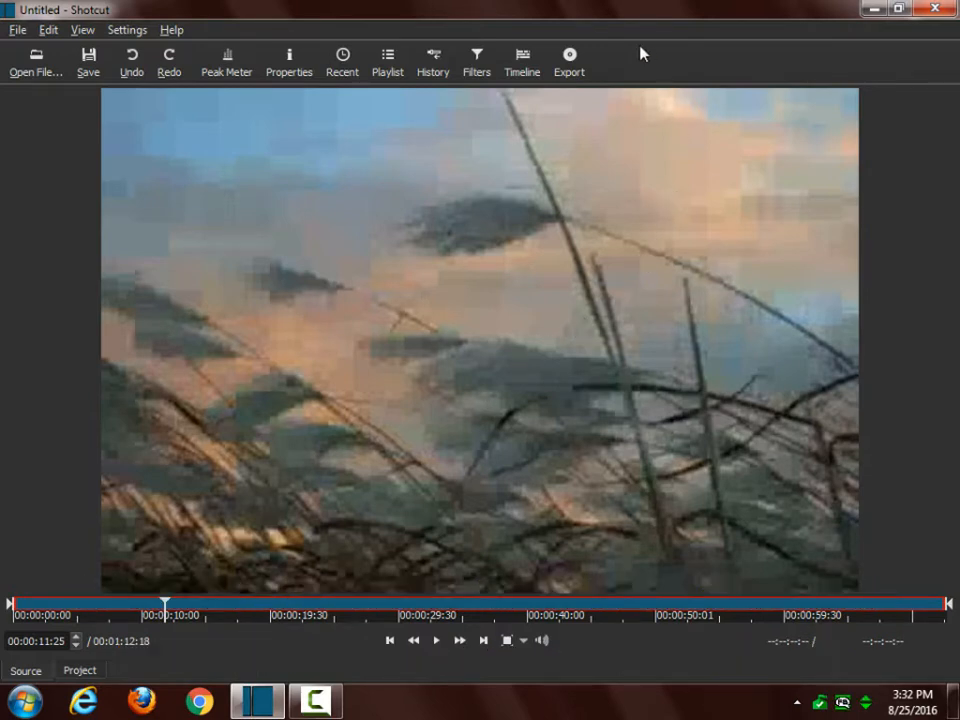
click(570, 56)
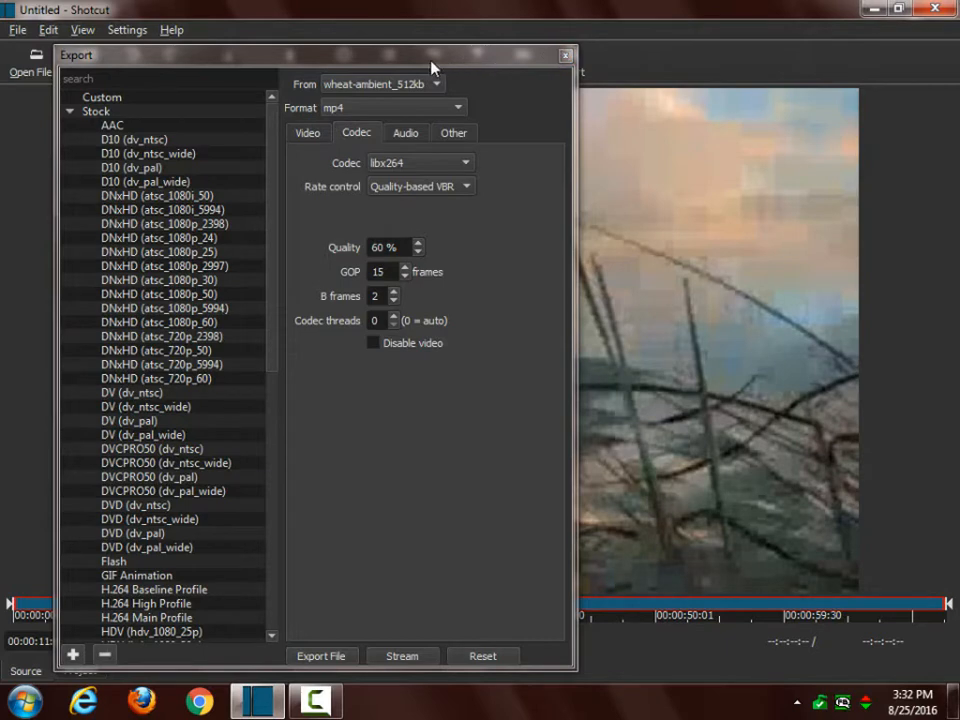
Step: Review the export settings on the Video, Audio, Other and Codec tabs
click(309, 135)
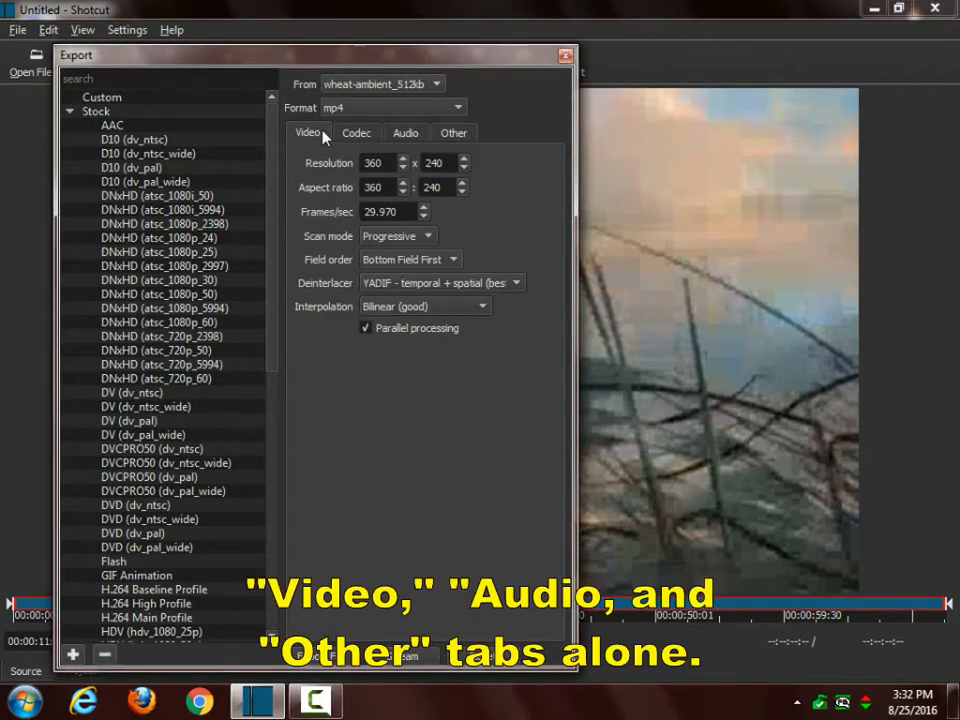
click(407, 137)
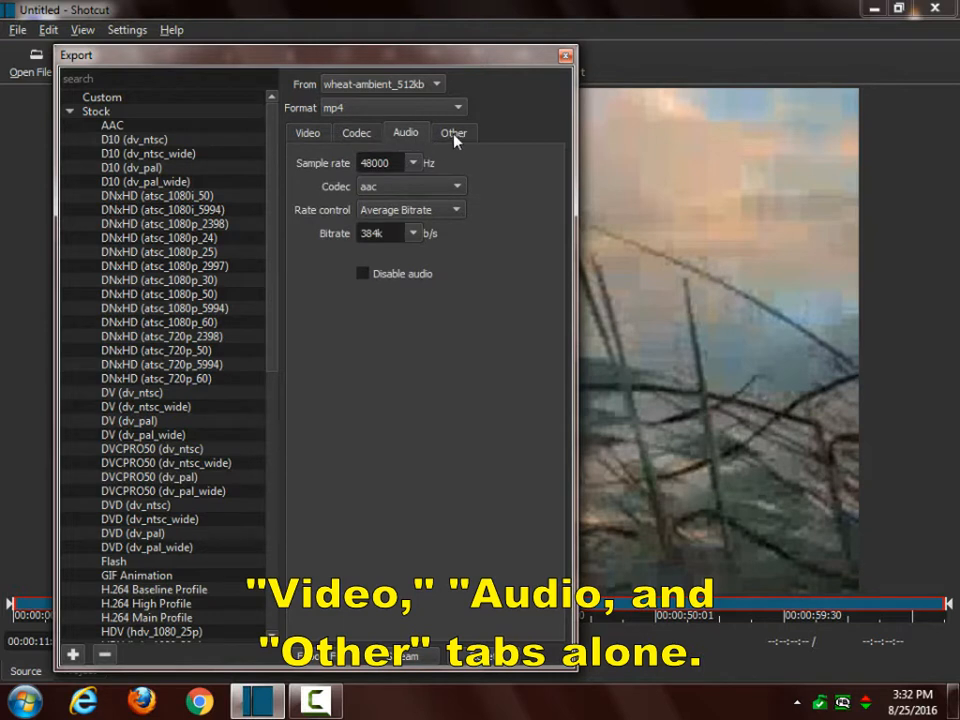
click(456, 139)
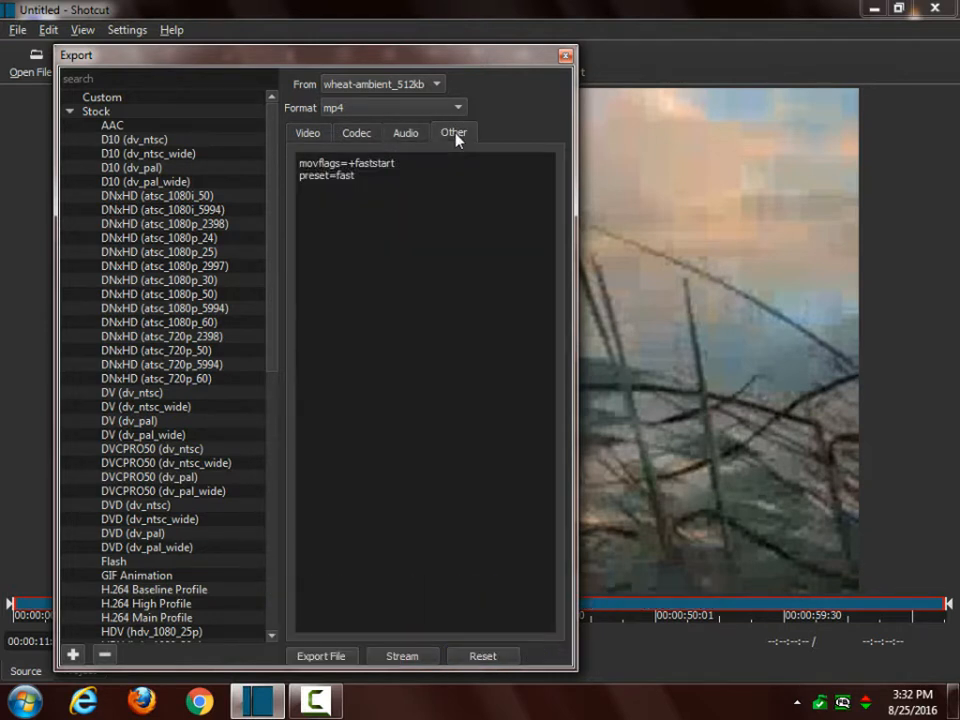
click(356, 136)
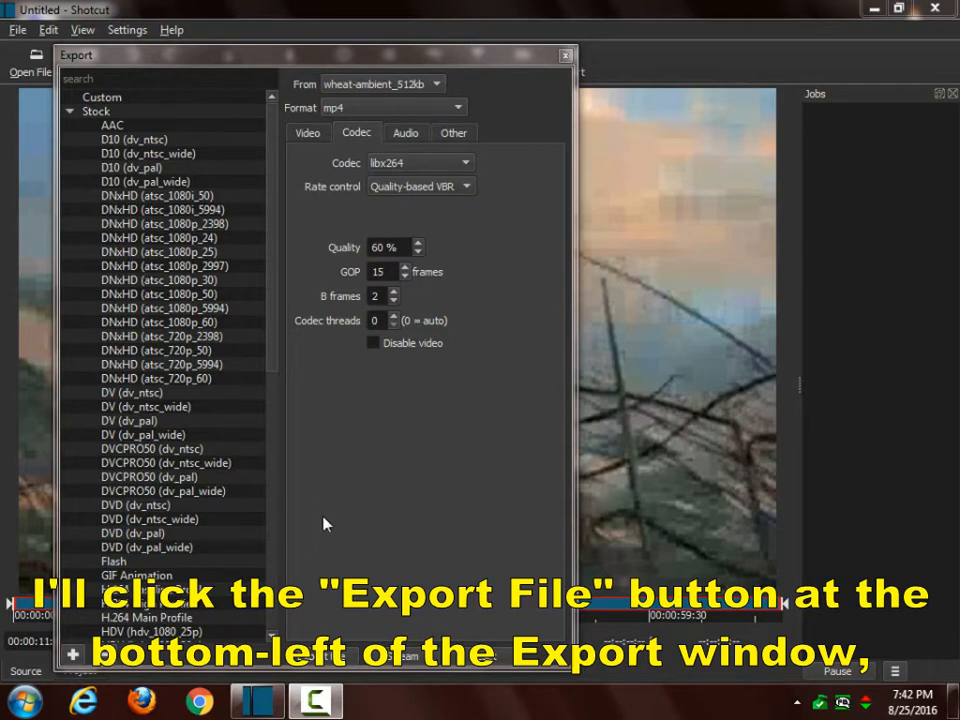
Step: Export the video to the desktop as wheat with 60 quality.mp4
click(320, 655)
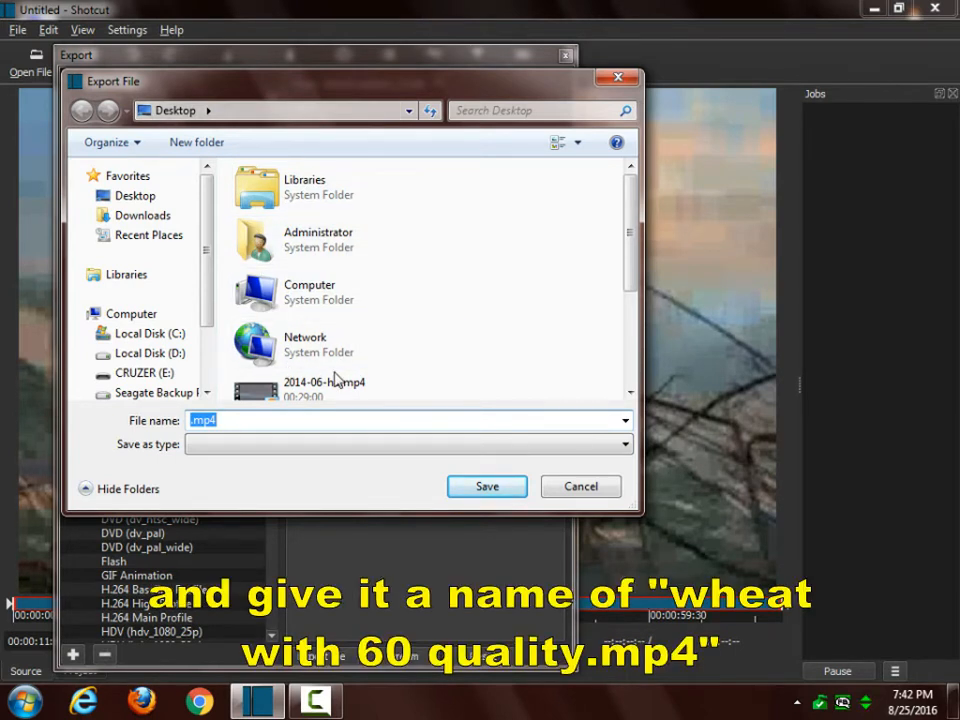
text(wheat)
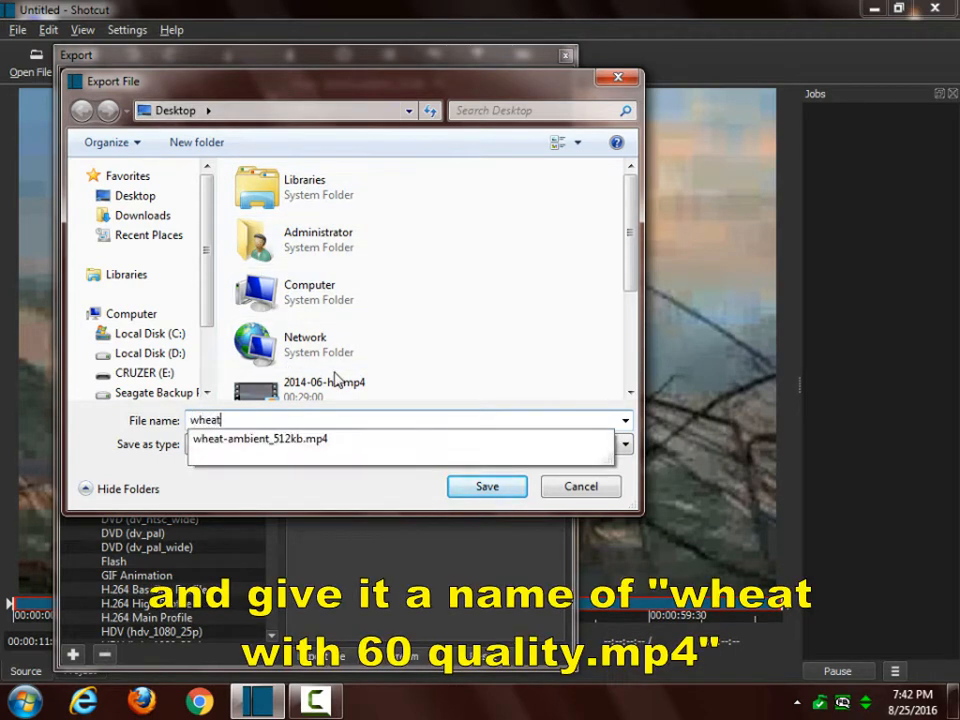
text( with 6)
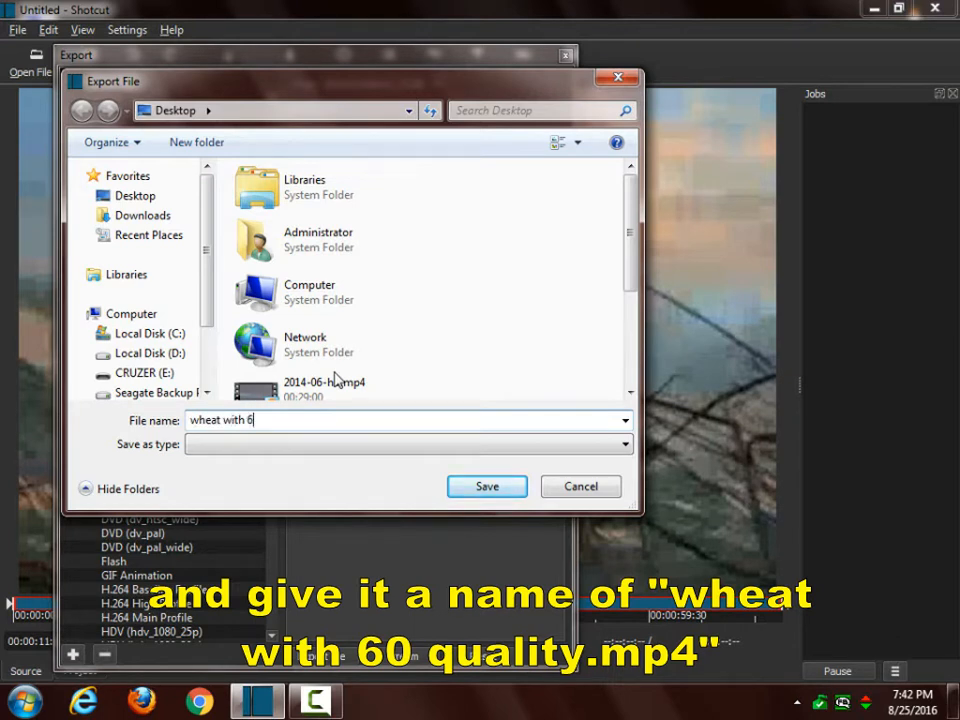
text(0 quality.mp4)
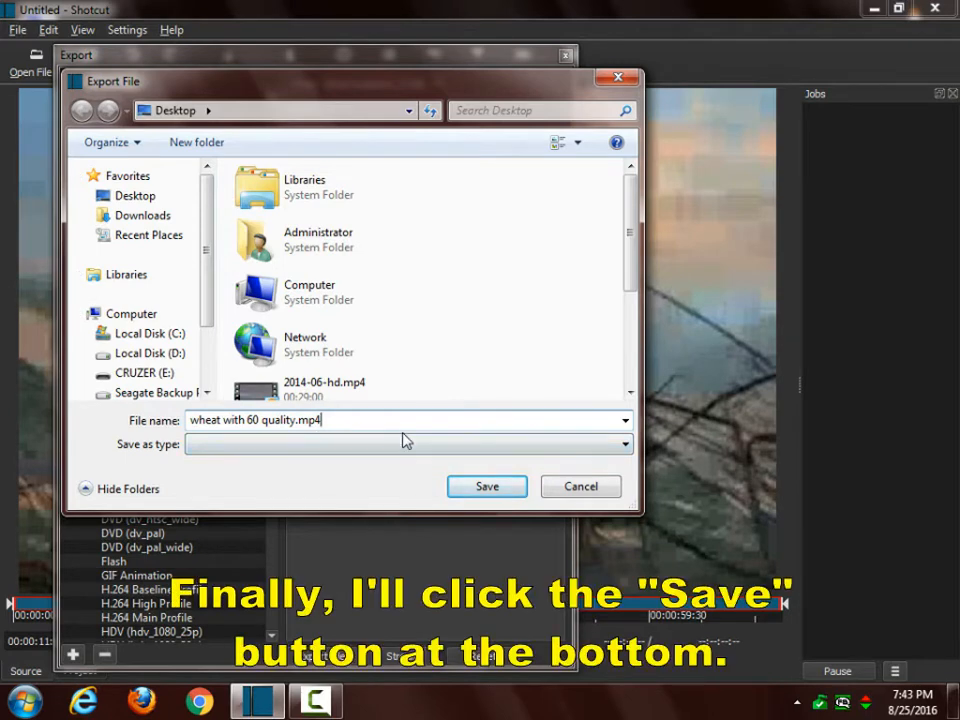
click(484, 488)
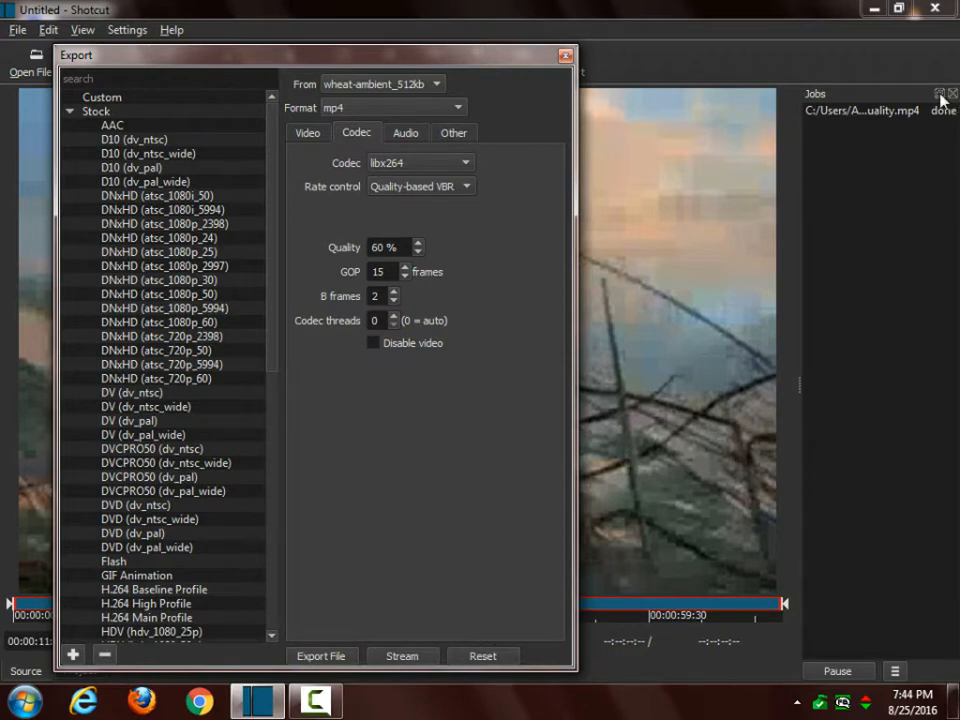
Step: Check the file properties of the exported wheat with 60 quality.mp4 in the Open File dialog
click(29, 56)
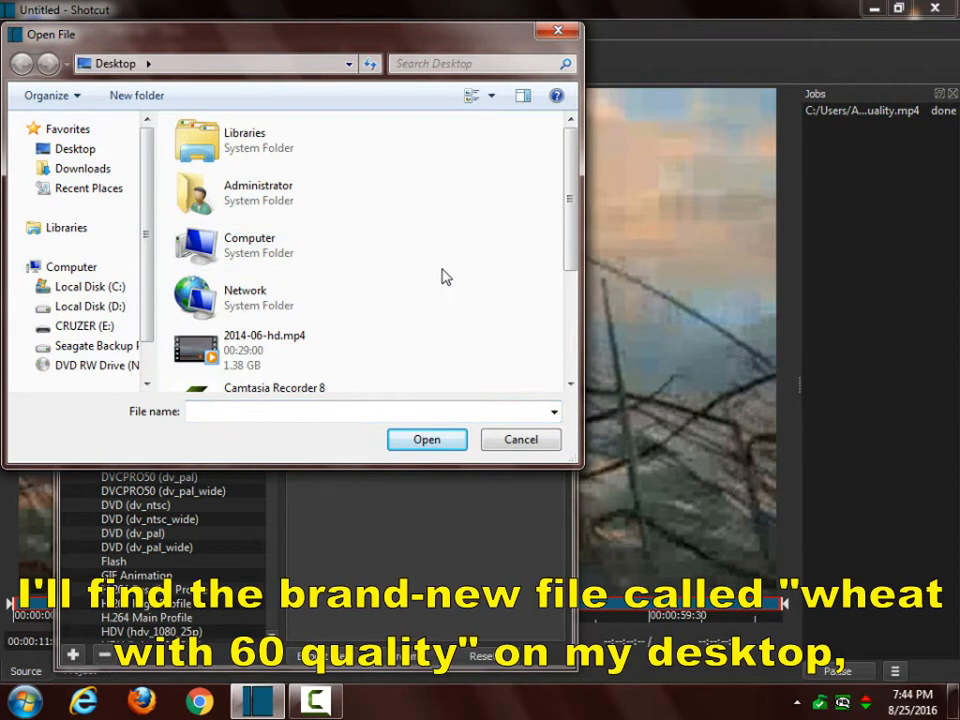
scroll(444, 276, down, 3)
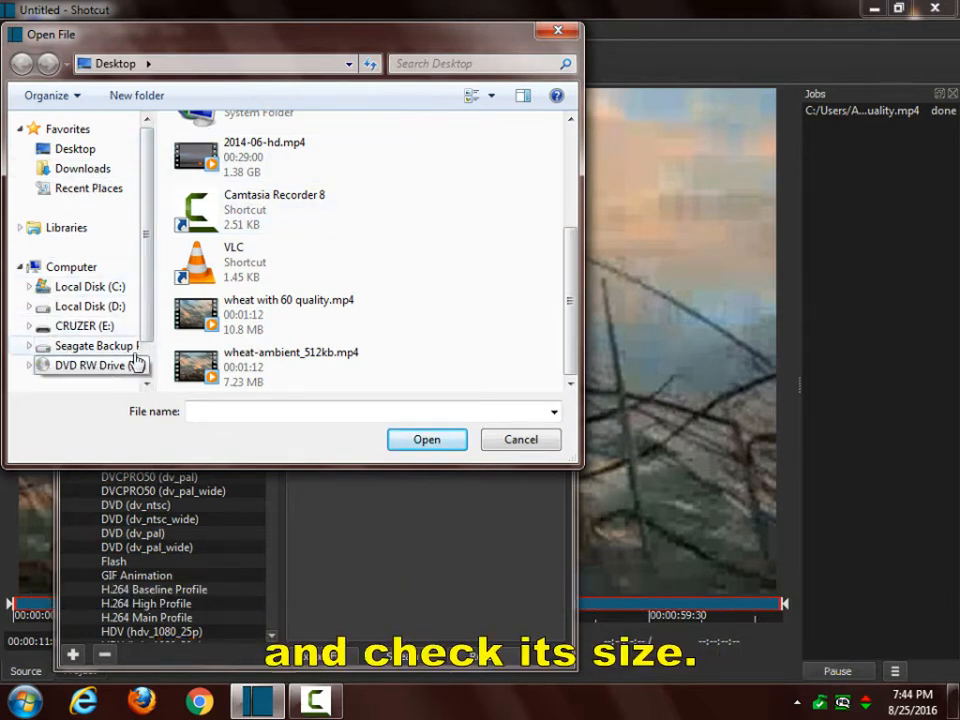
click(200, 315)
right_click(200, 315)
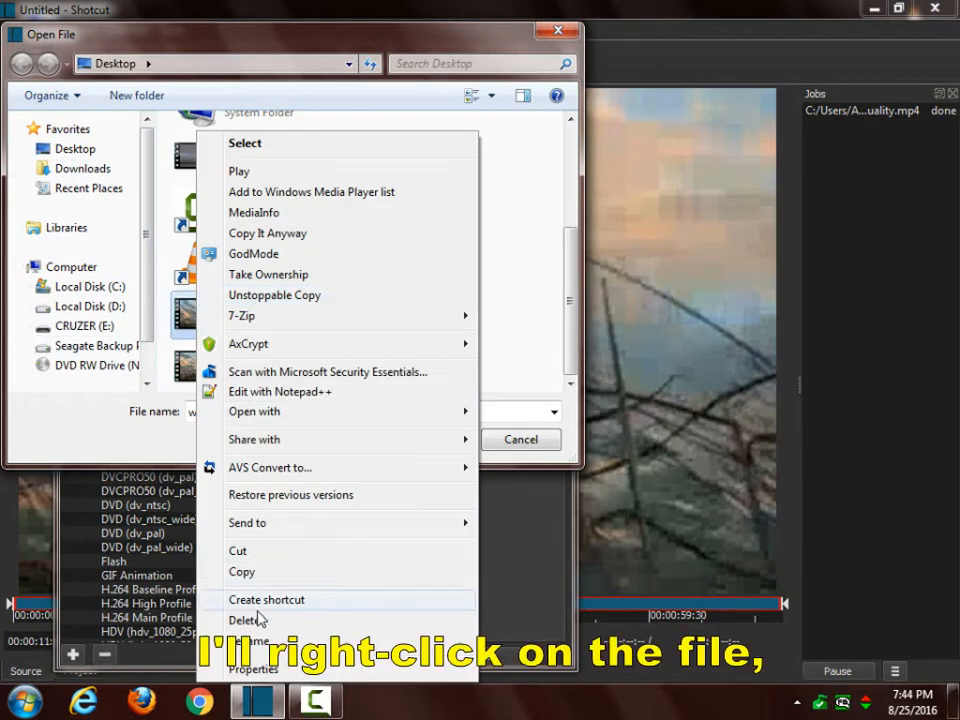
click(250, 668)
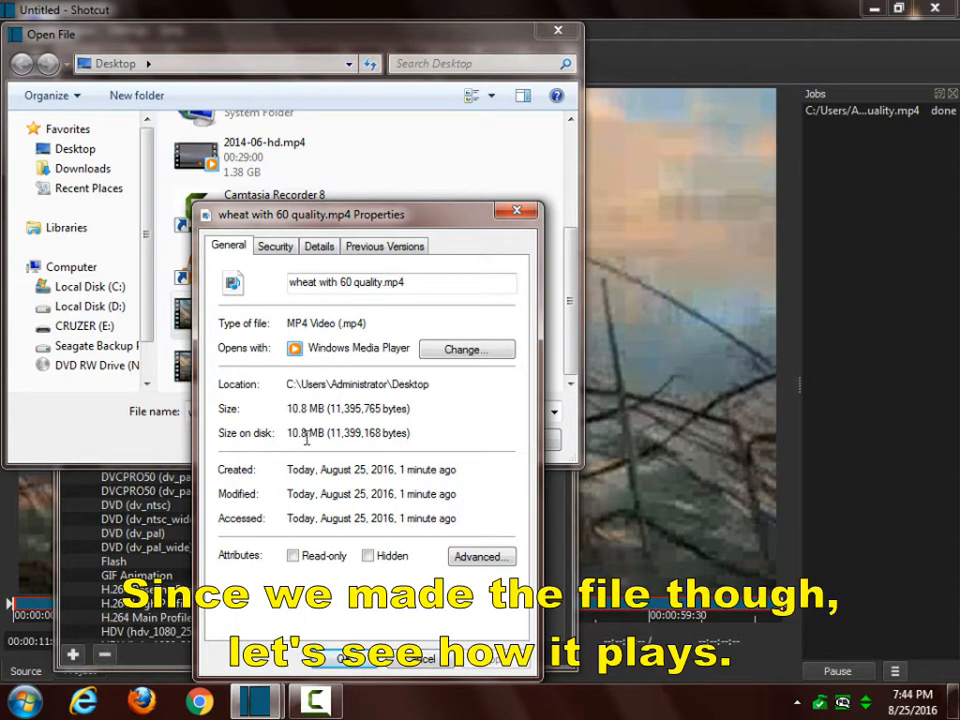
click(338, 659)
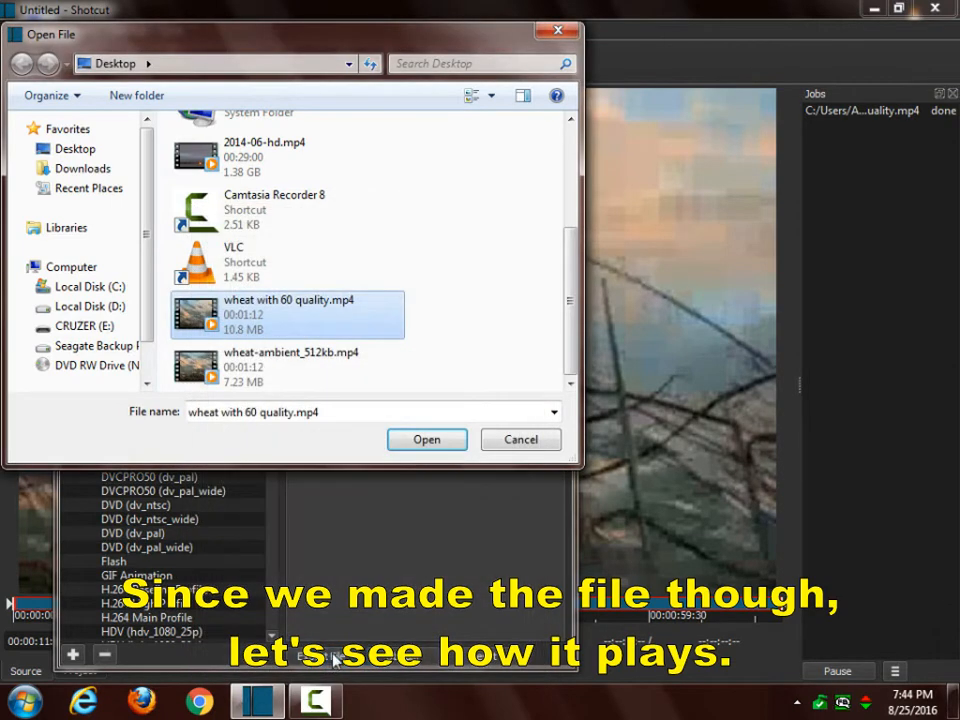
Step: Open wheat with 60 quality.mp4 for playback and close the Export panel
double_click(256, 313)
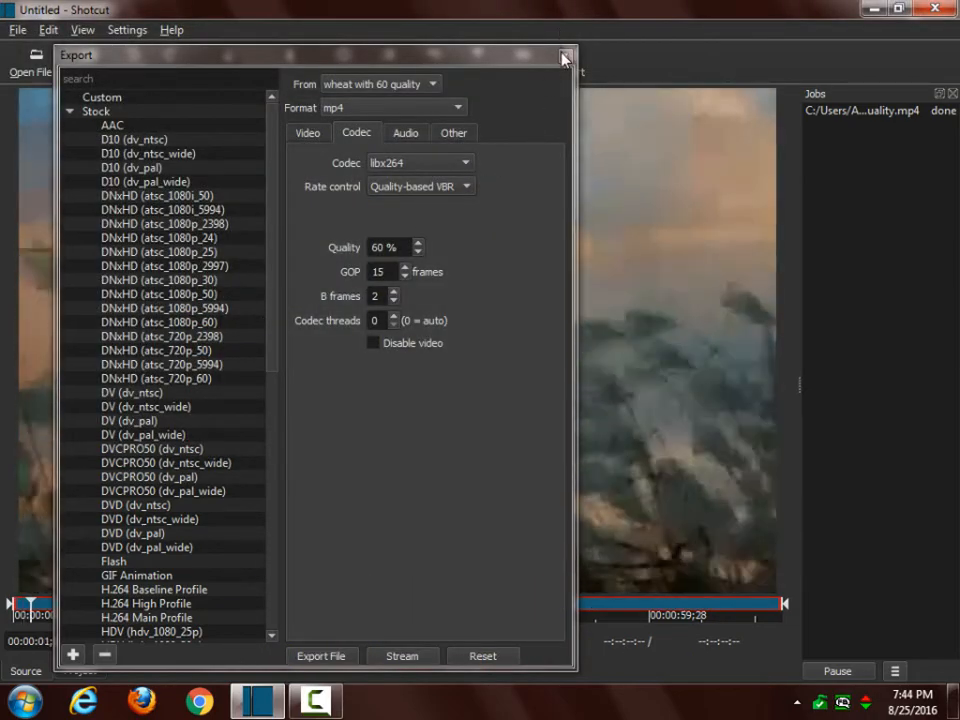
click(566, 55)
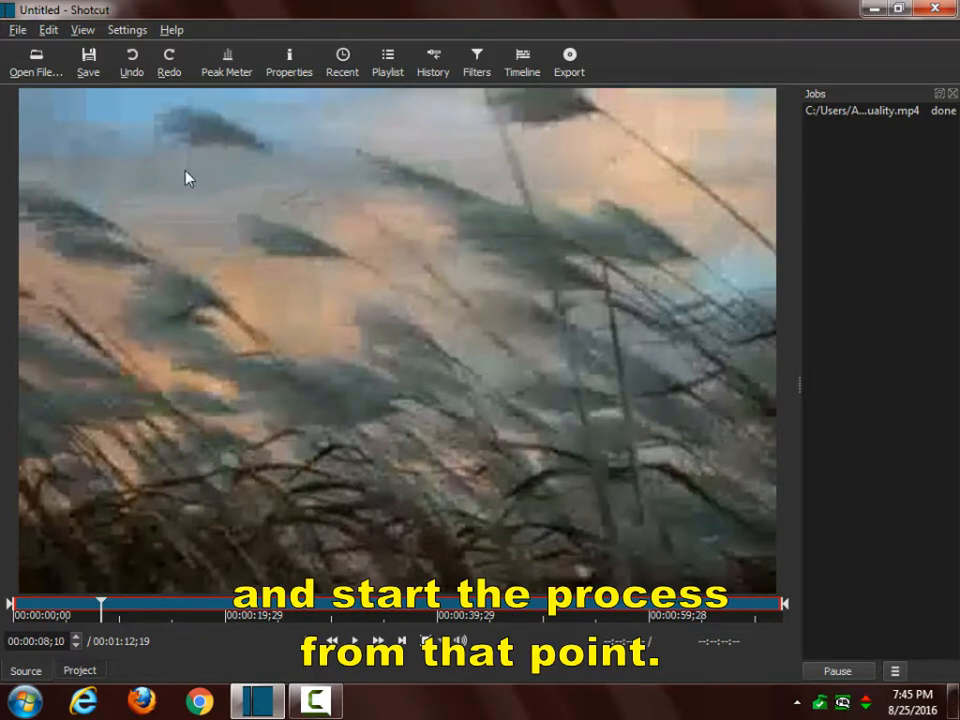
Step: Open wheat-ambient_512kb.mp4 from the desktop and pause its playback
click(29, 64)
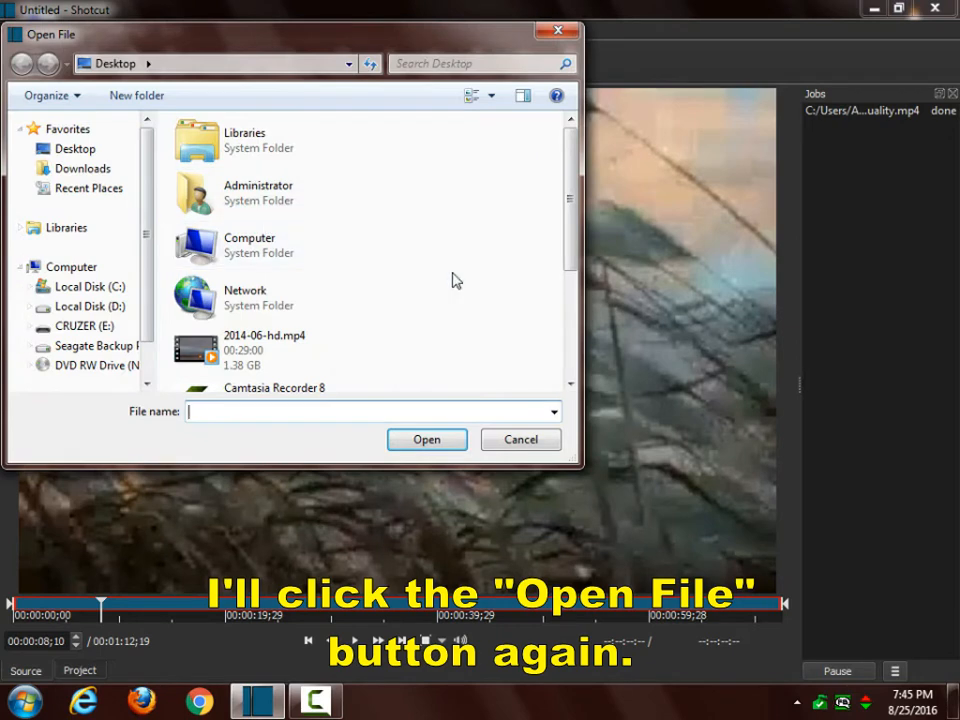
scroll(452, 267, down, 3)
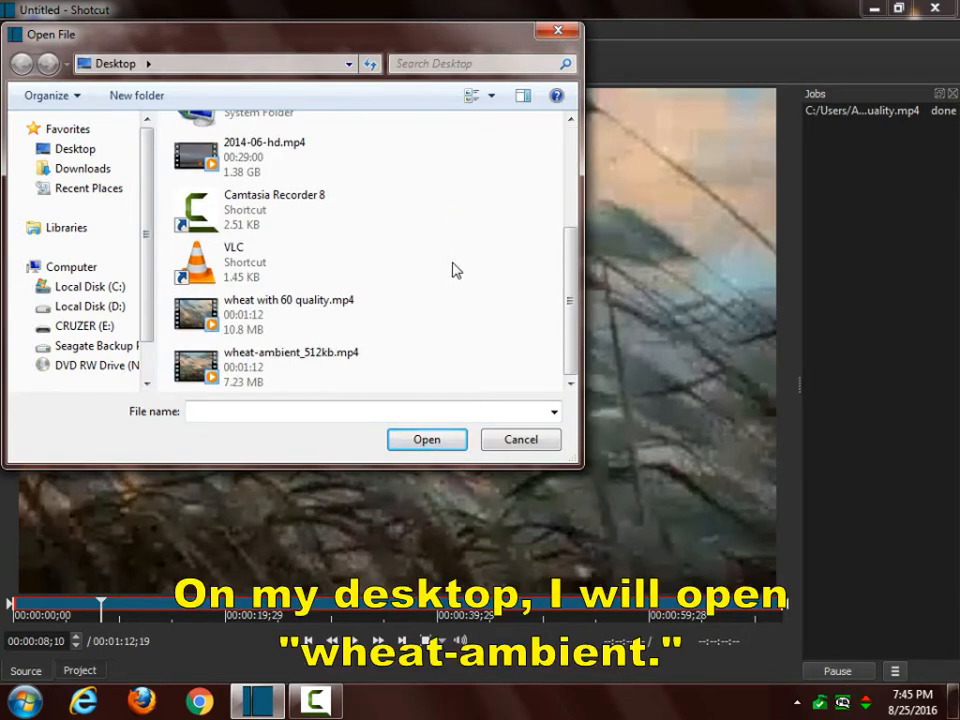
double_click(197, 361)
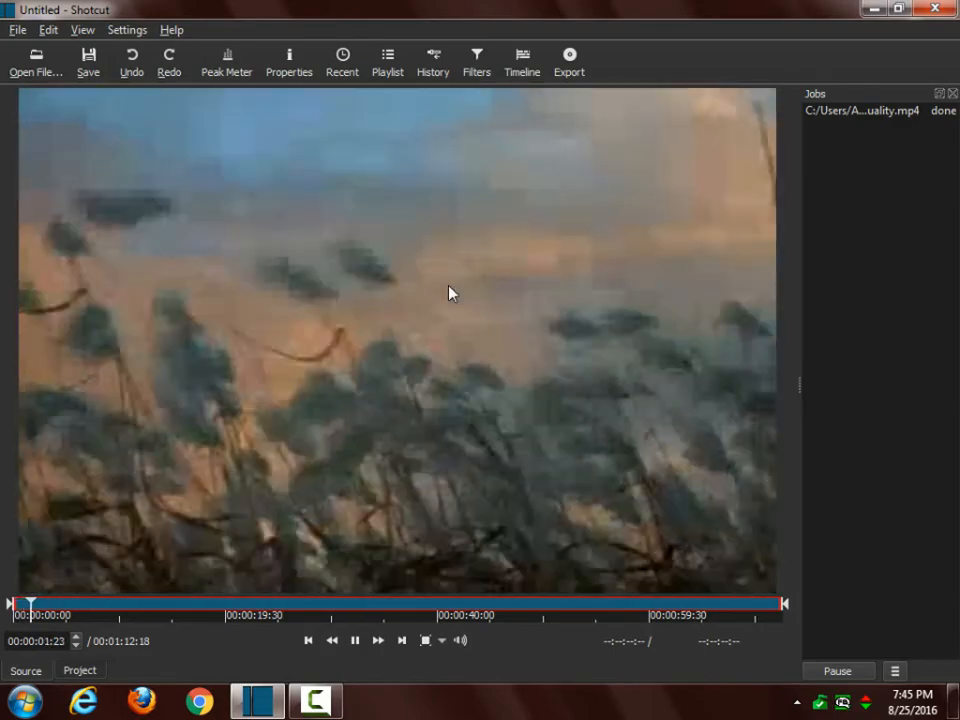
key(space)
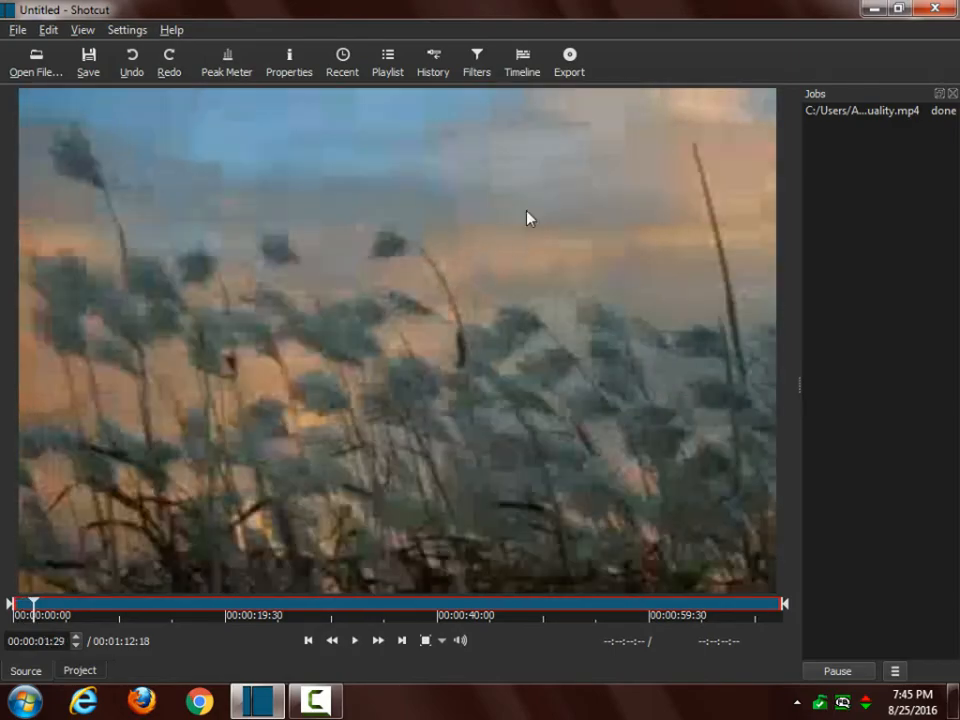
Step: Open the Export panel and set the codec quality to 10%
click(570, 64)
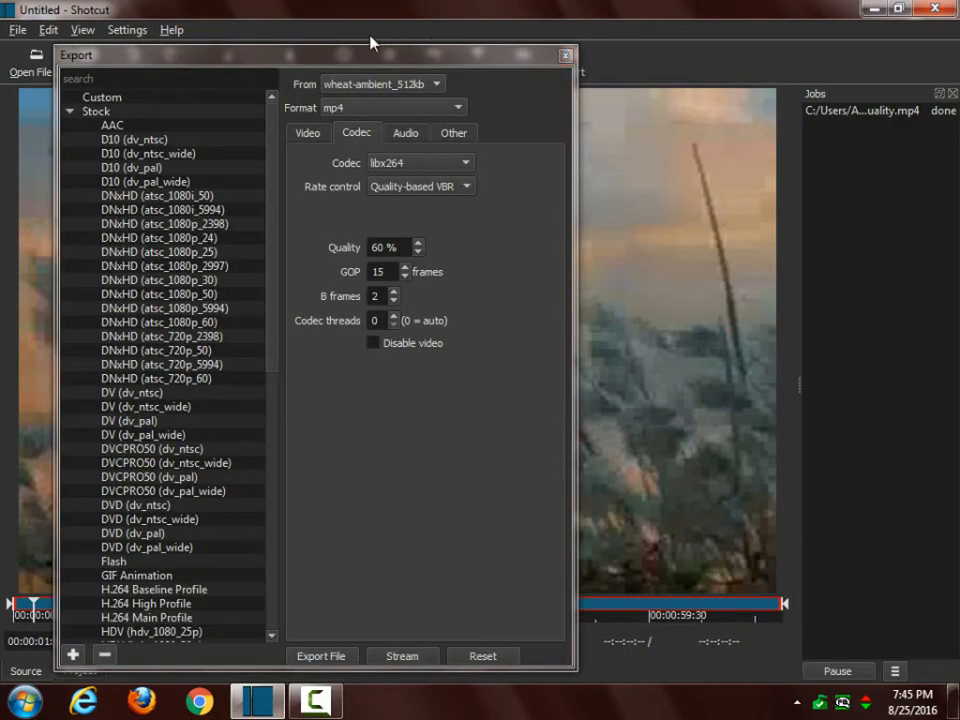
click(357, 139)
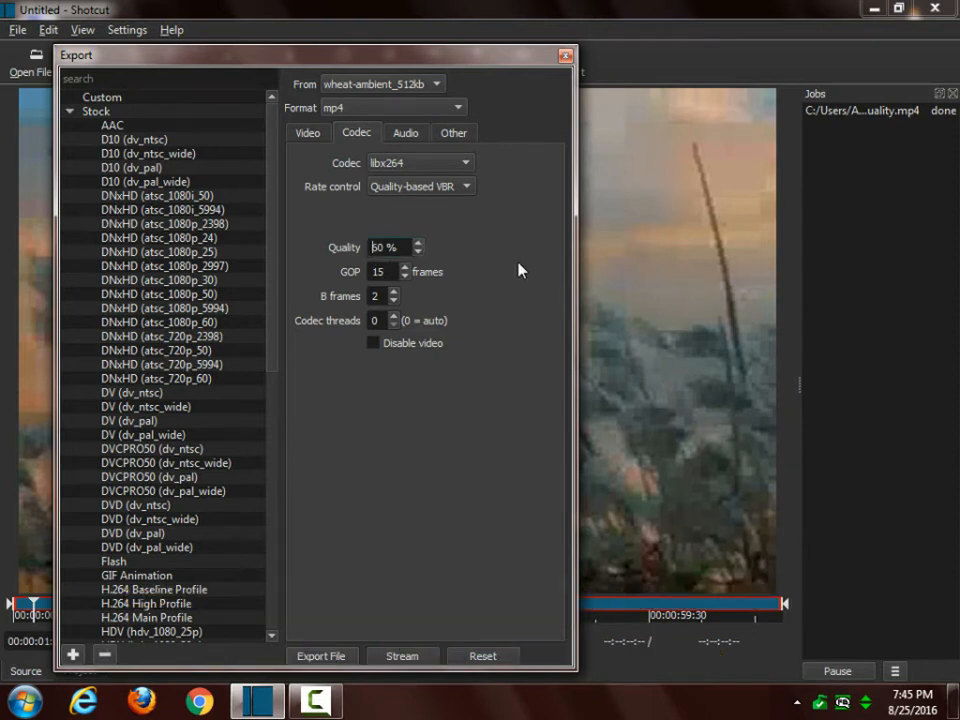
key(Delete)
key(Delete)
text(10)
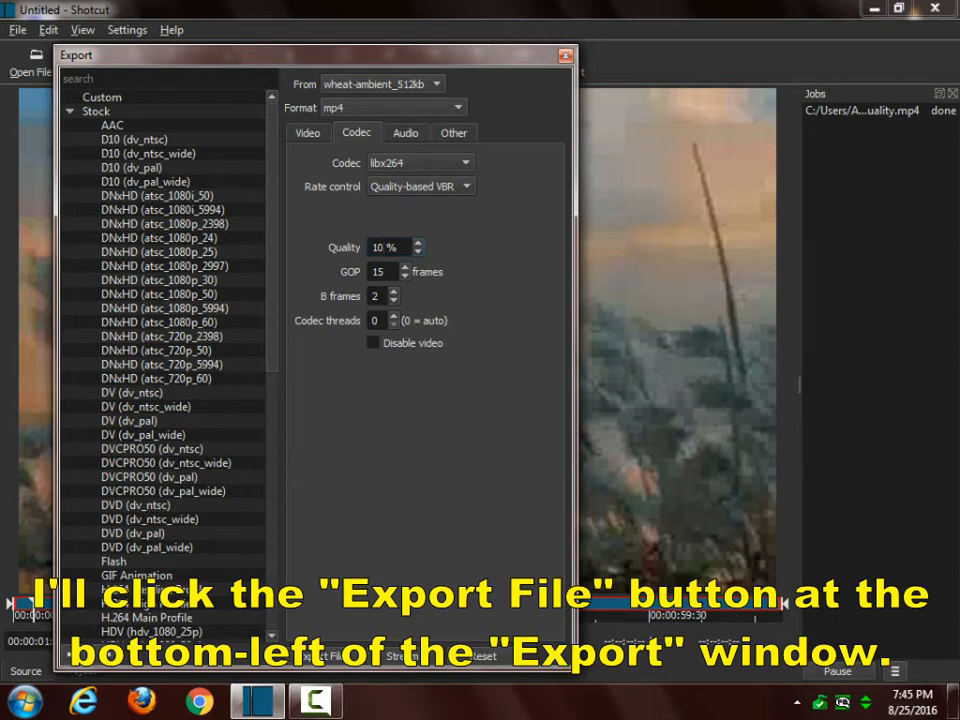
Step: Export the video with 10% quality to the desktop as wheat with 10 quality.mp4
click(322, 655)
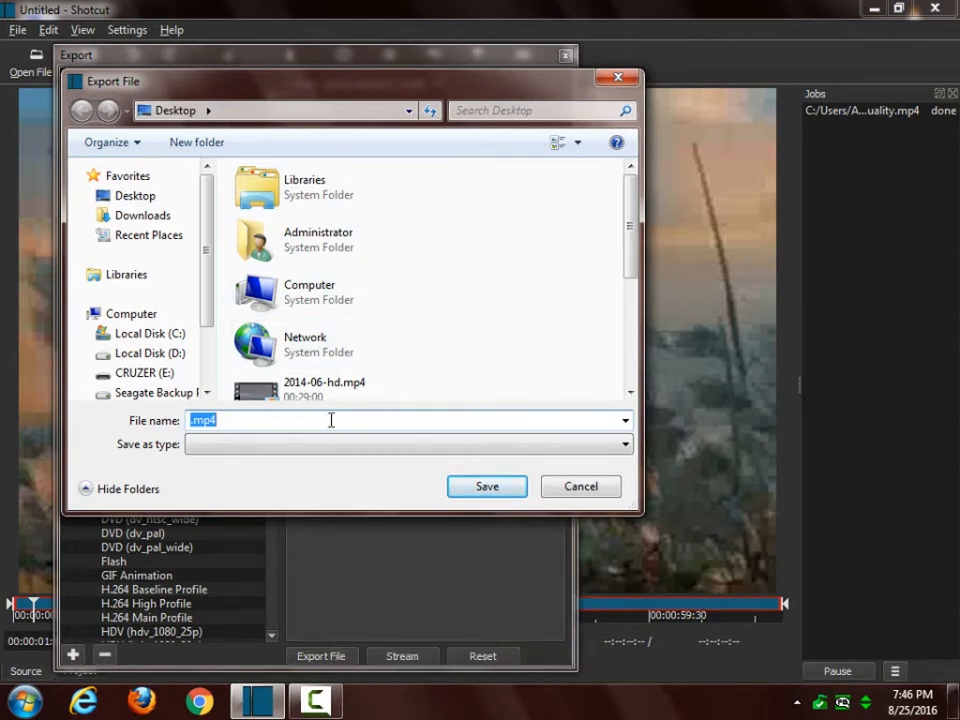
text(wh)
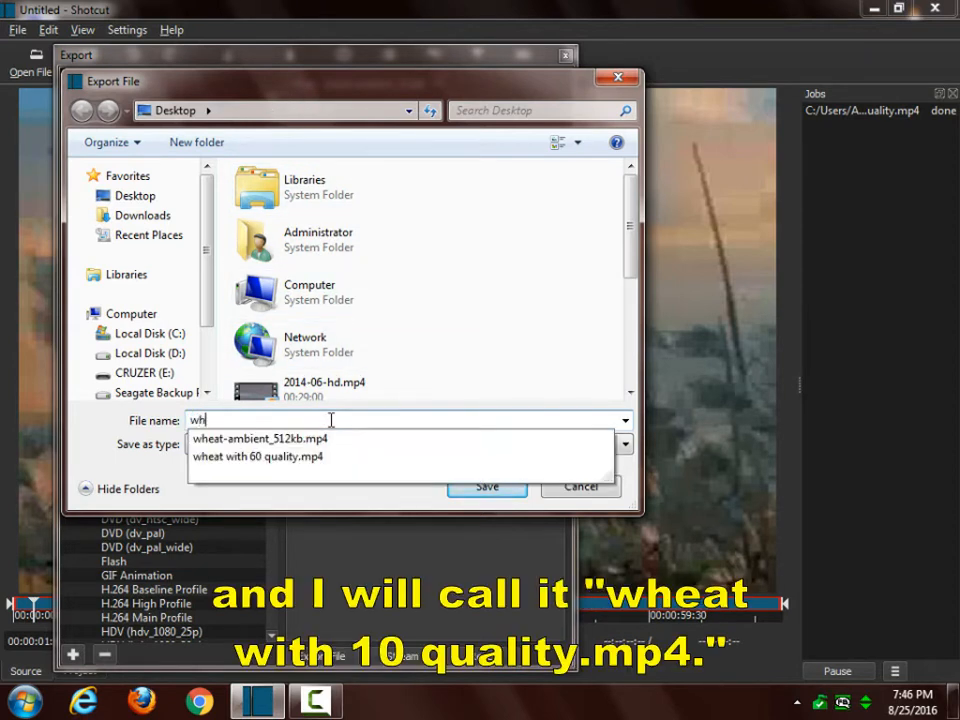
text(eat with)
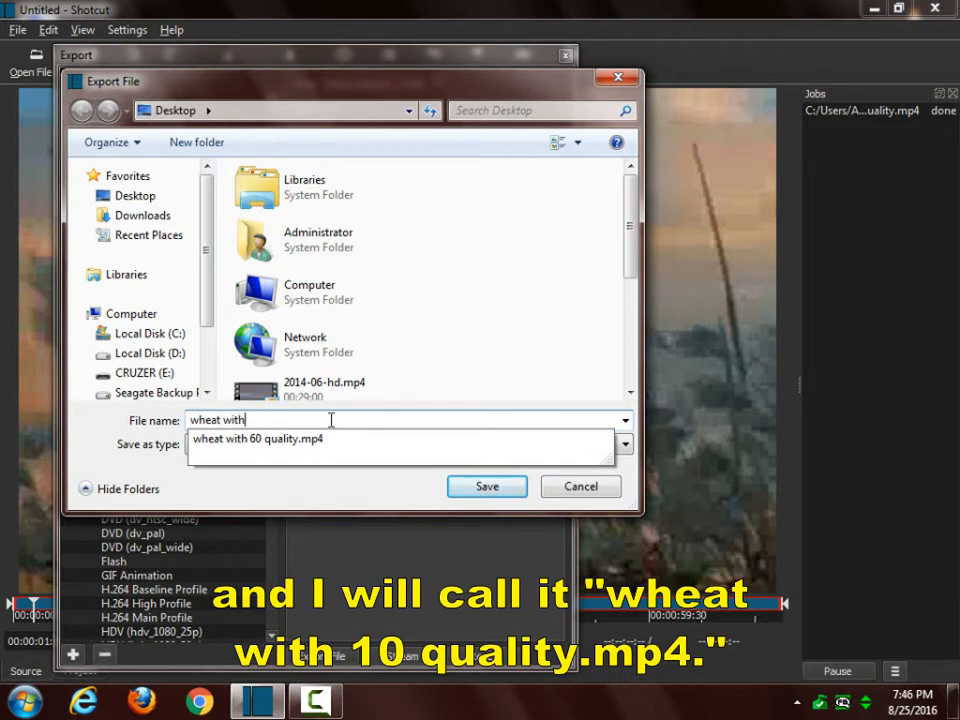
text( 10 q)
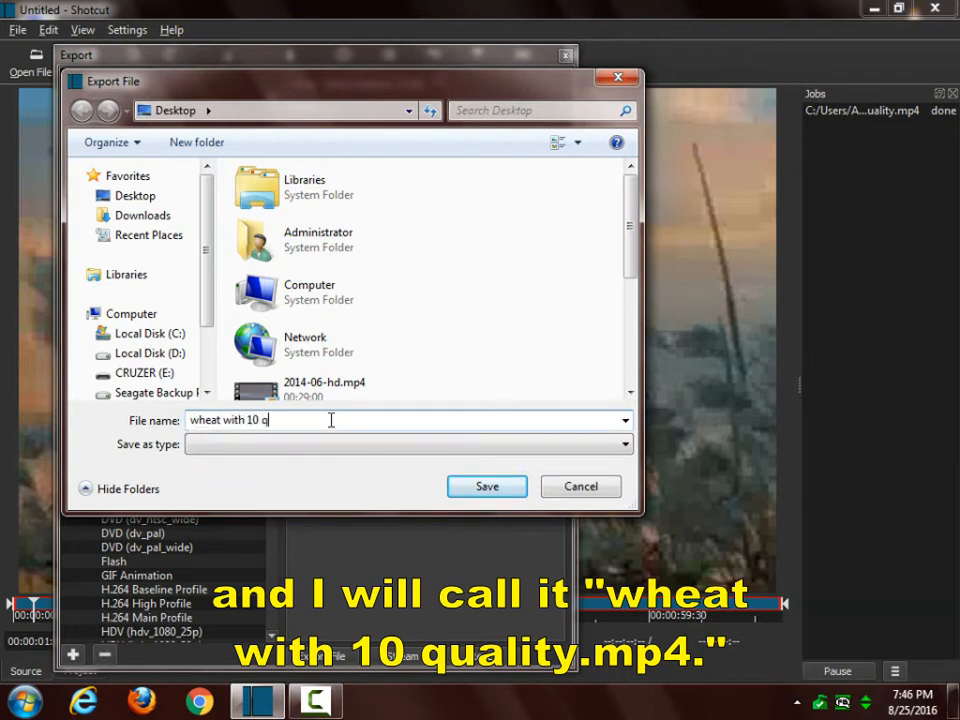
text(uality.mp4)
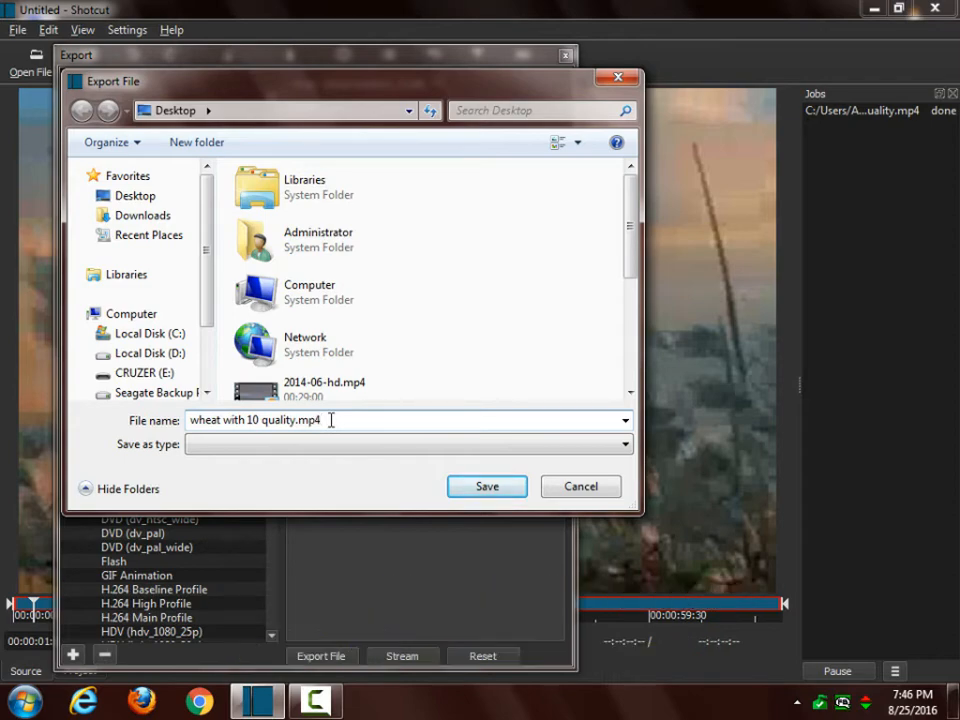
click(488, 487)
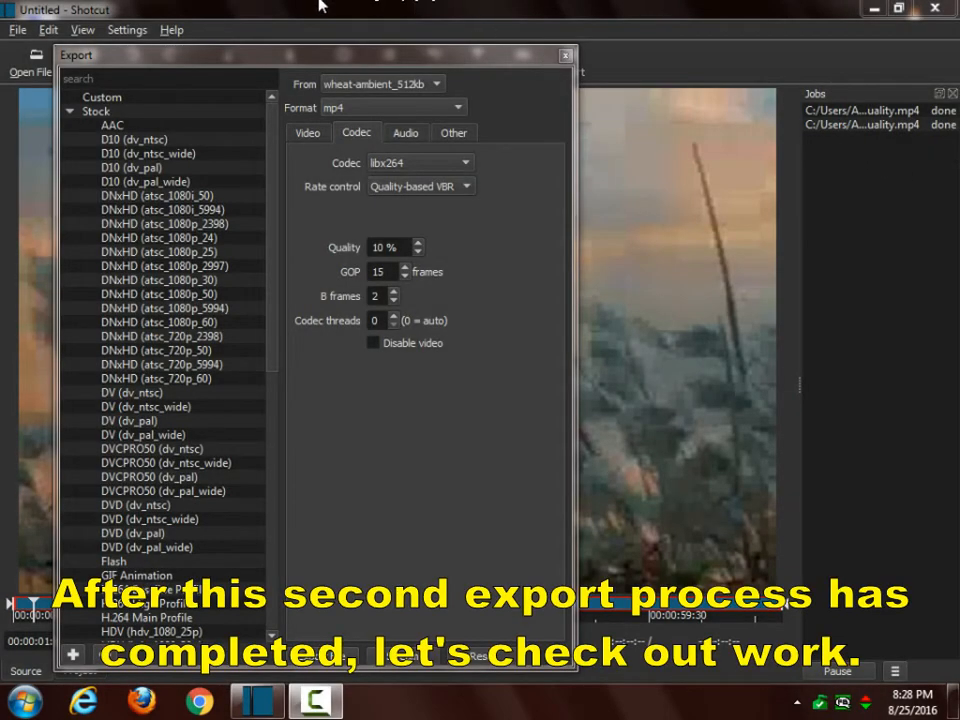
Step: Check the file properties of wheat with 10 quality.mp4 in the Open File dialog
click(35, 64)
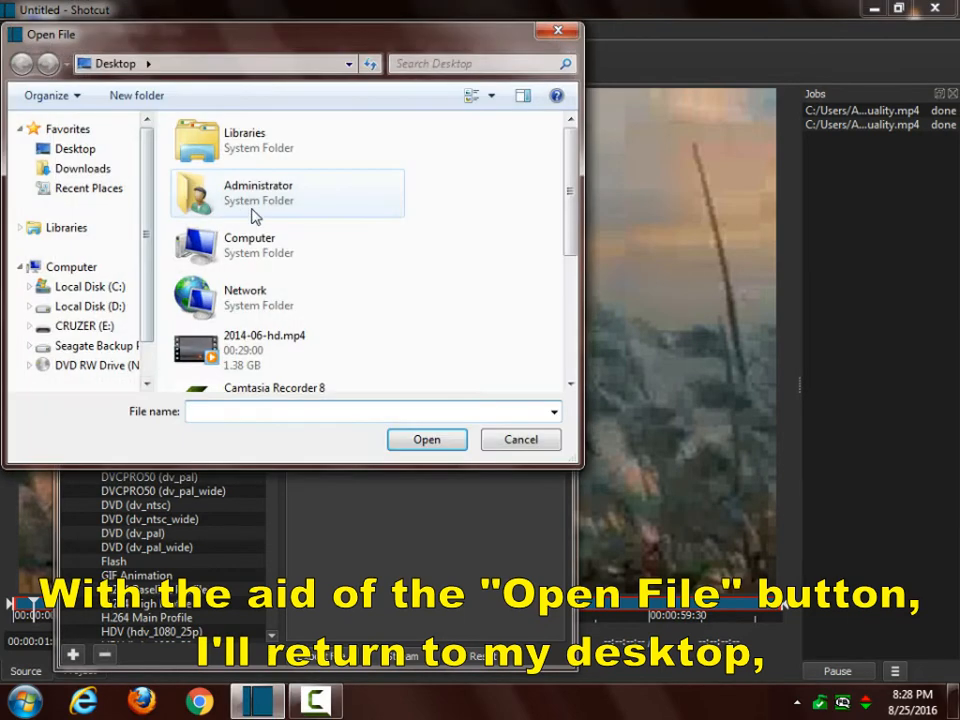
scroll(412, 270, down, 3)
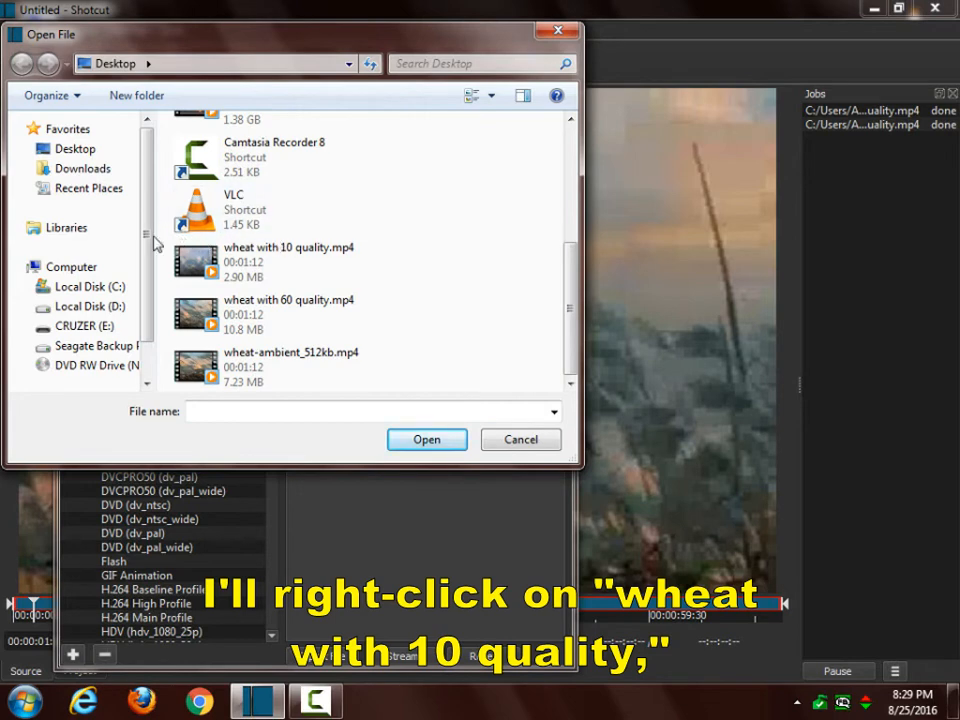
right_click(193, 258)
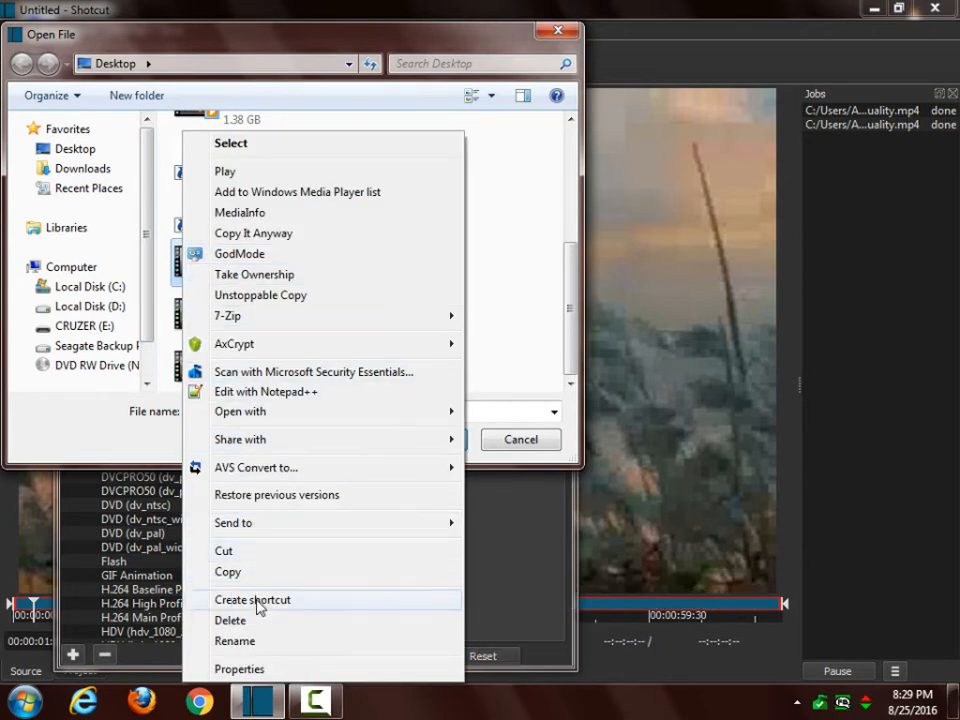
click(239, 669)
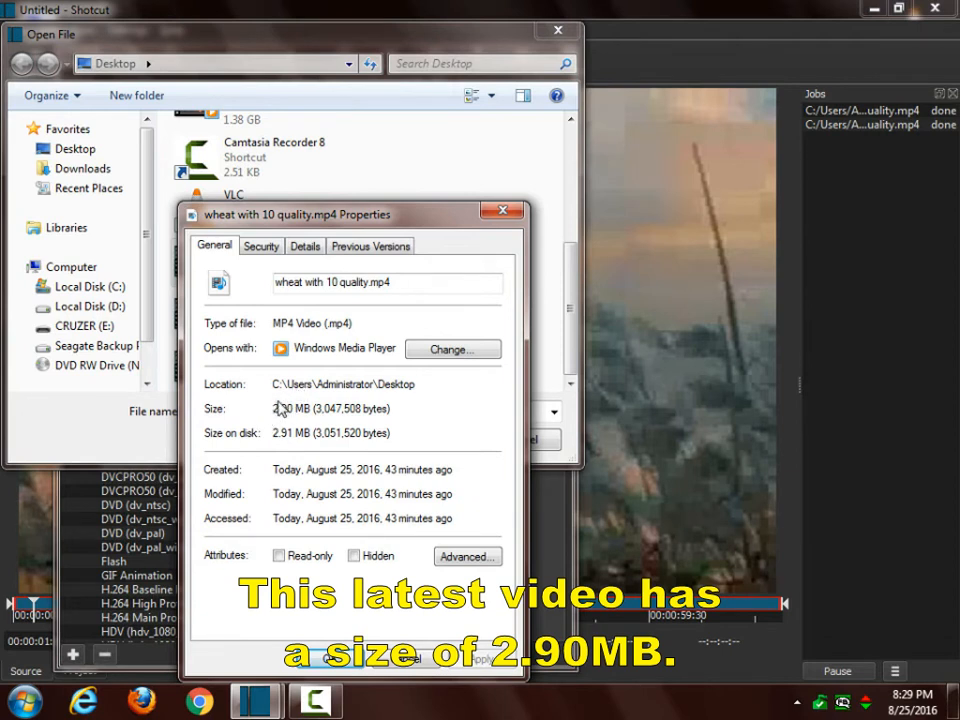
click(316, 660)
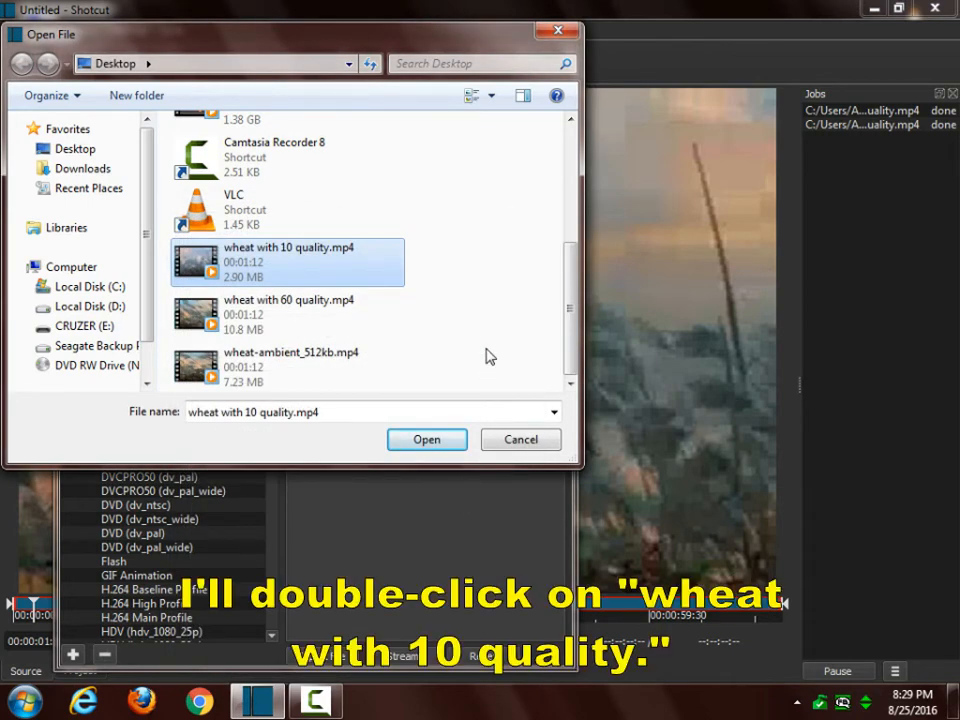
Step: Open wheat with 10 quality.mp4 for playback and close the Export panel
double_click(247, 250)
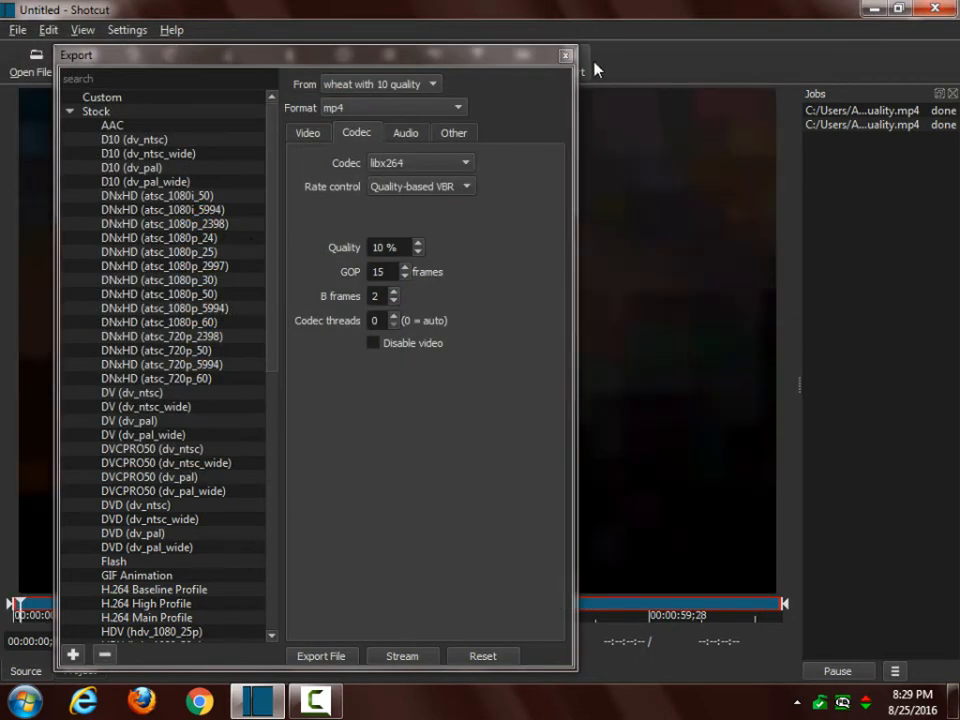
click(566, 56)
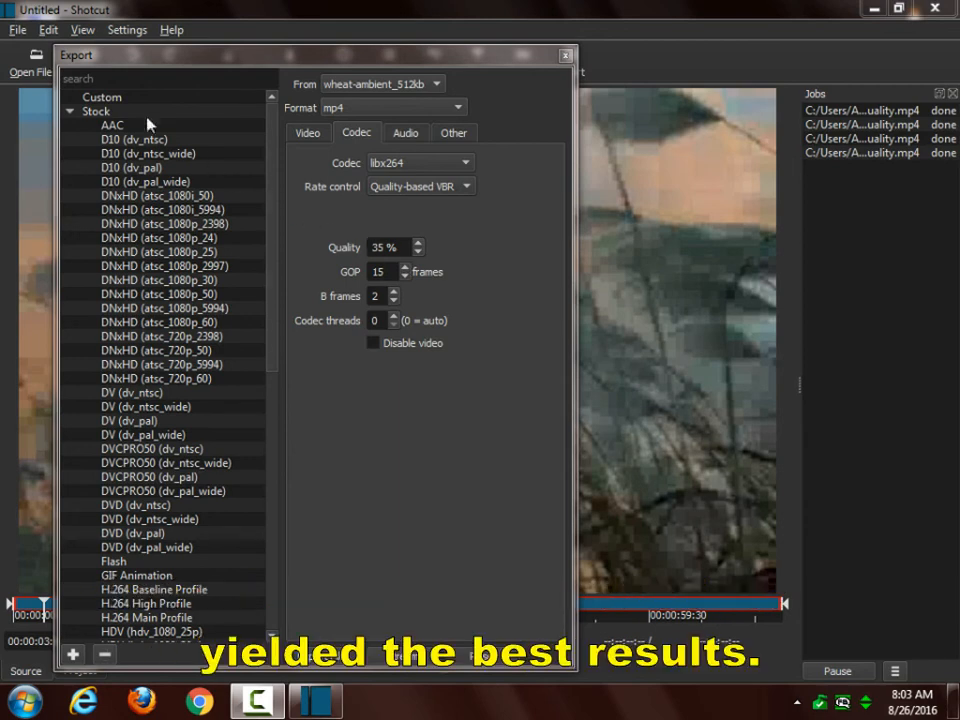
Step: Check the file properties of wheat with 35 quality.mp4 in the Open File dialog
click(18, 59)
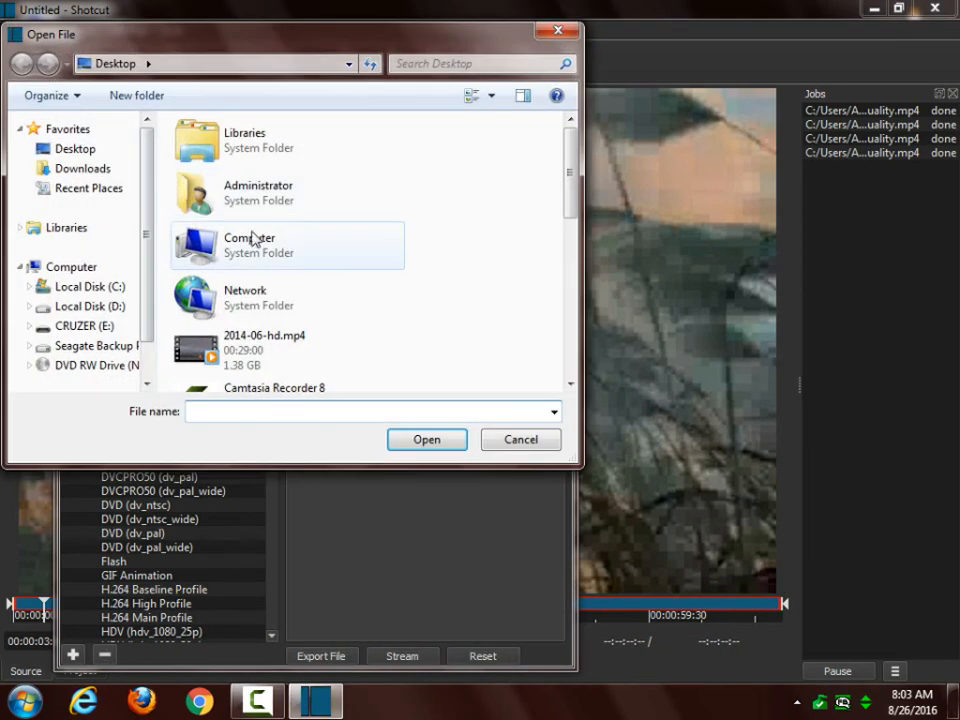
scroll(455, 300, down, 10)
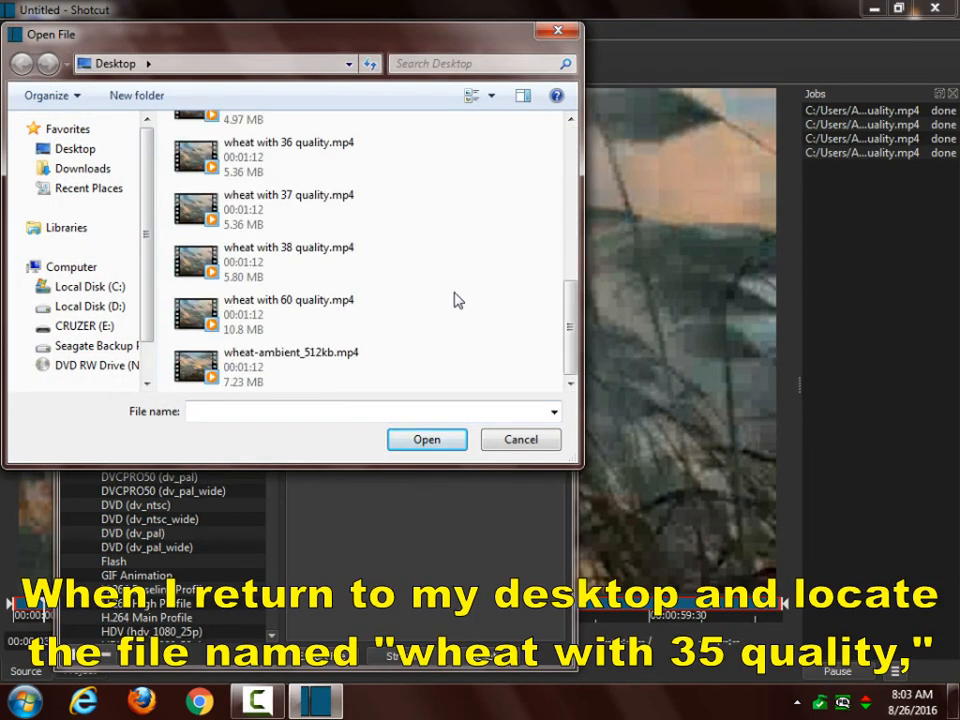
scroll(455, 300, up, 2)
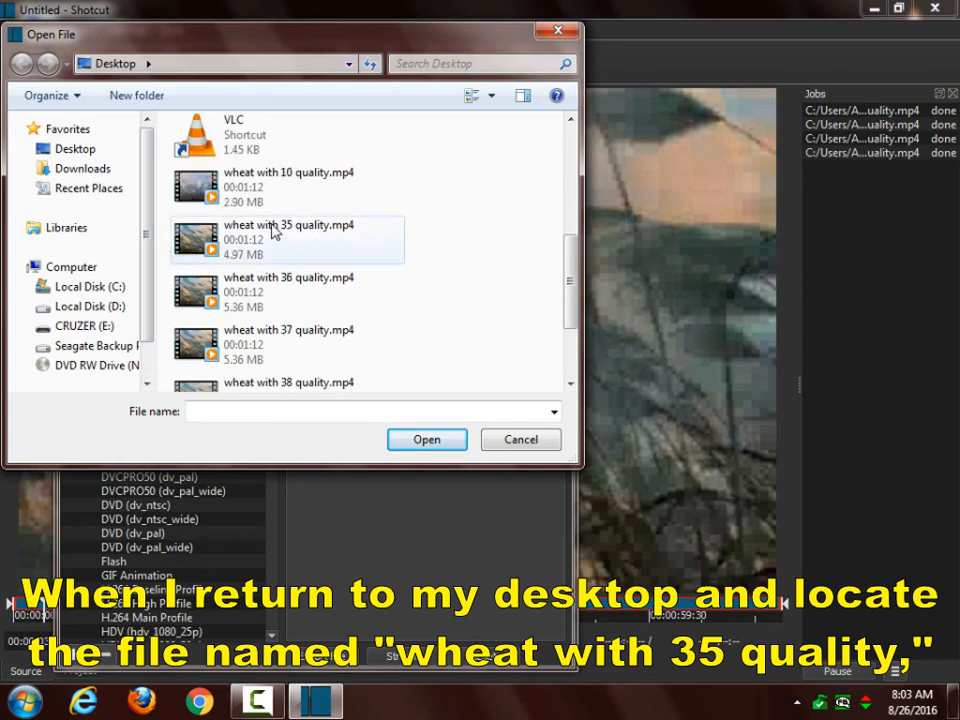
right_click(200, 238)
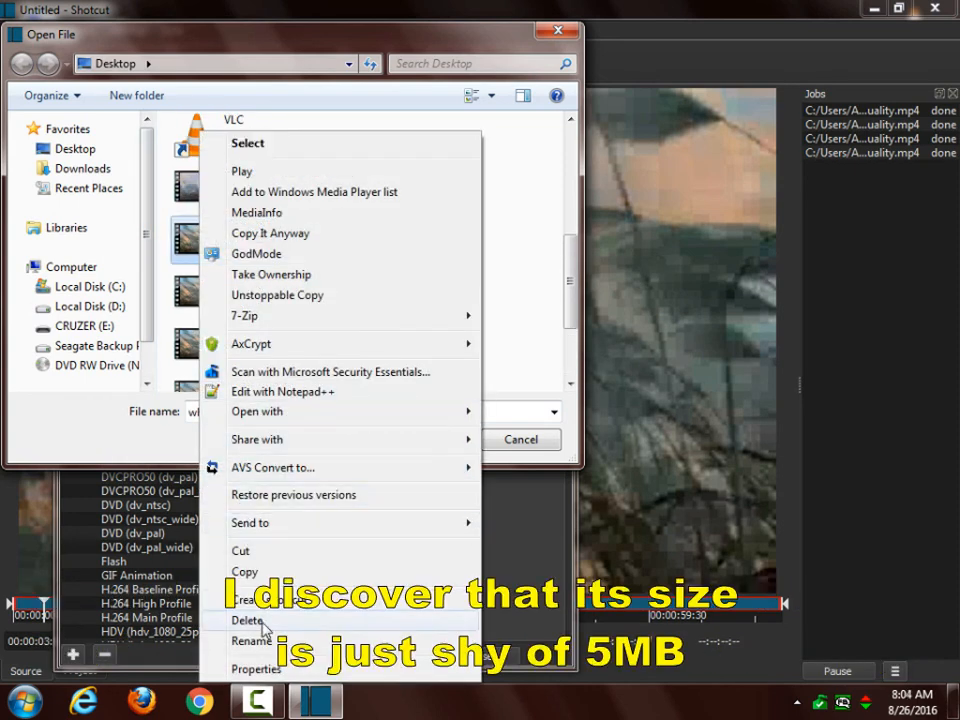
click(255, 669)
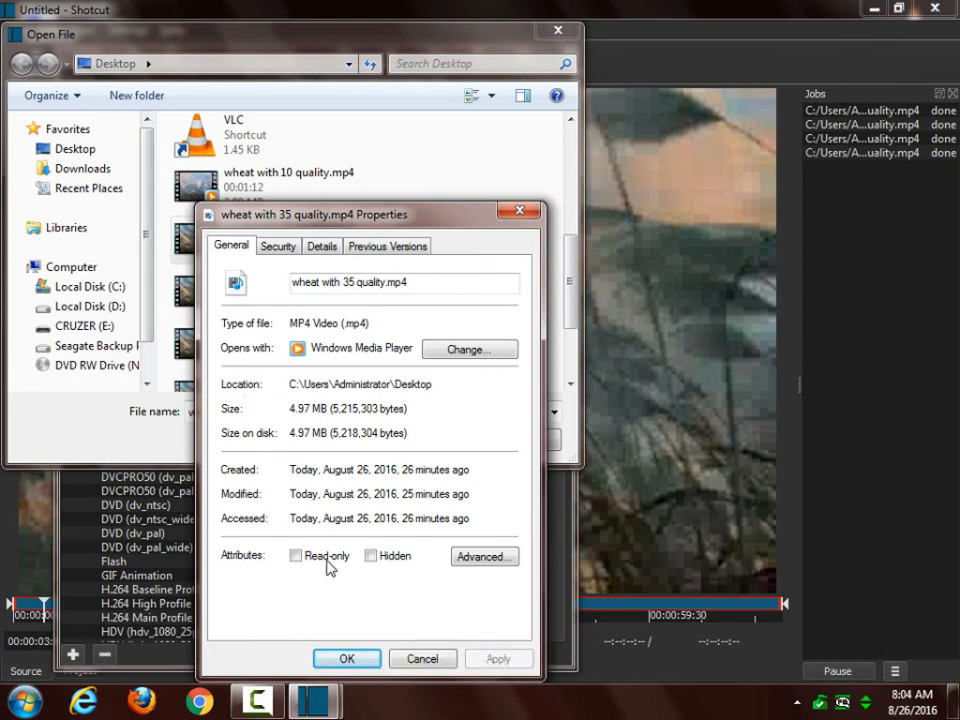
click(341, 661)
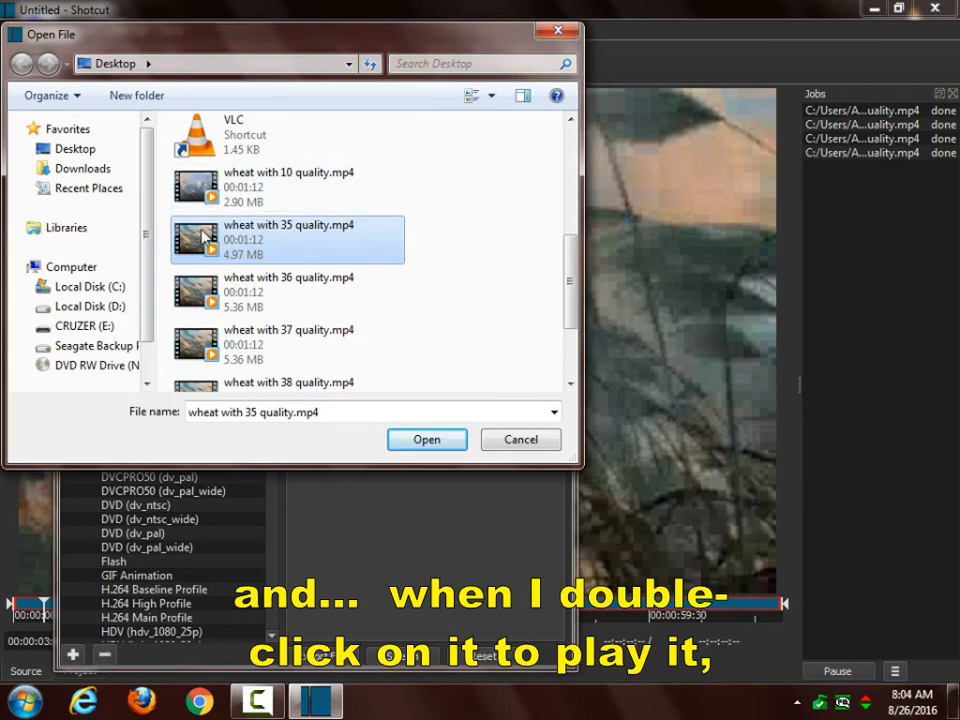
Step: Open wheat with 35 quality.mp4 for playback and close the Export panel
double_click(204, 237)
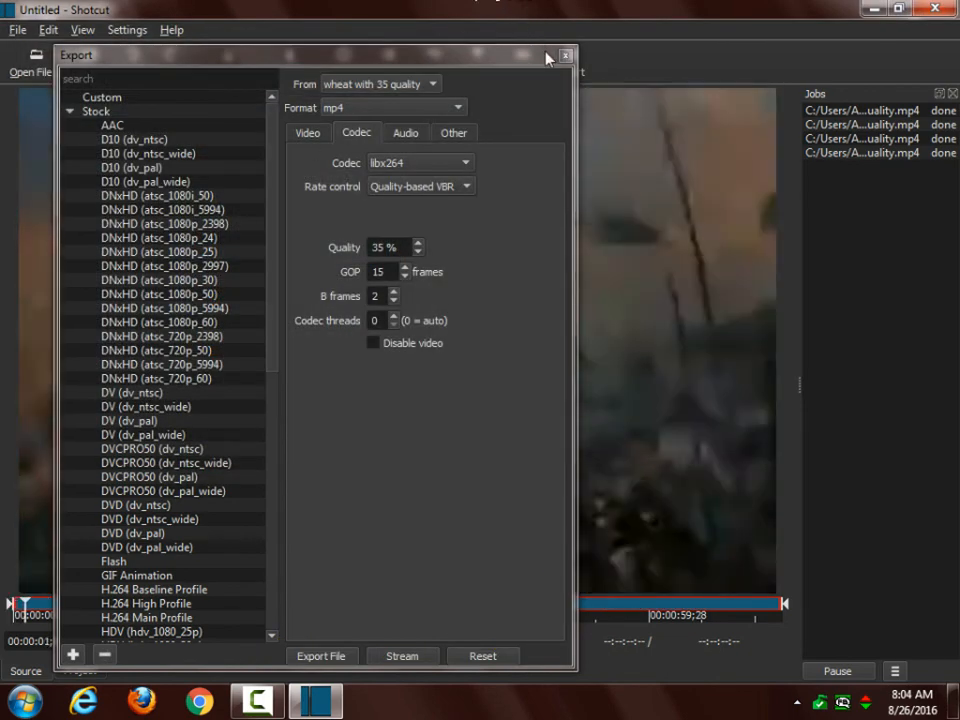
click(564, 56)
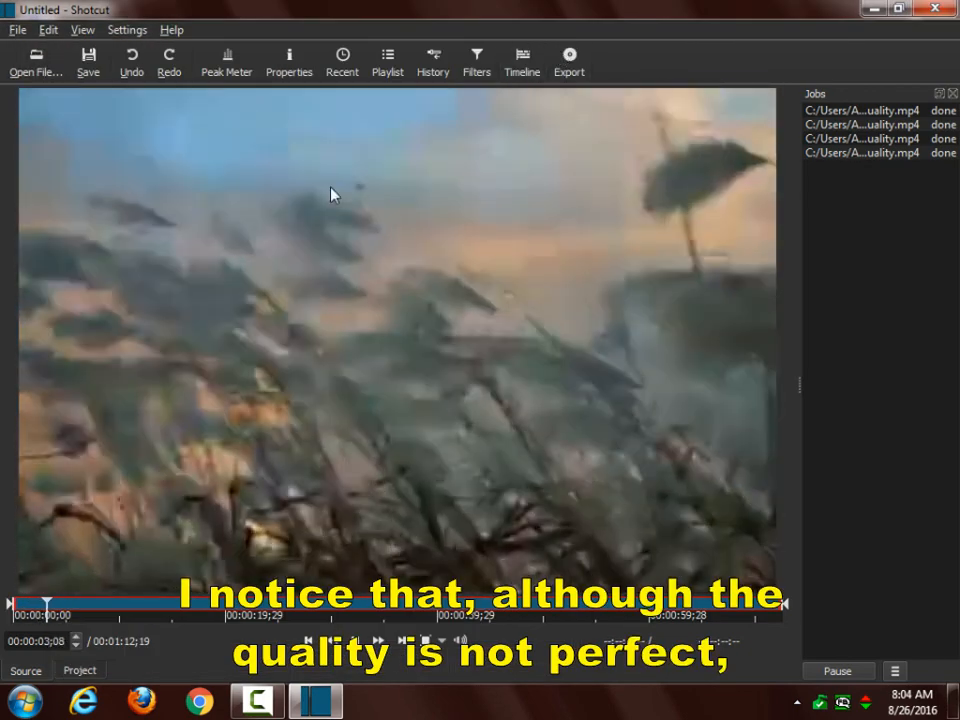